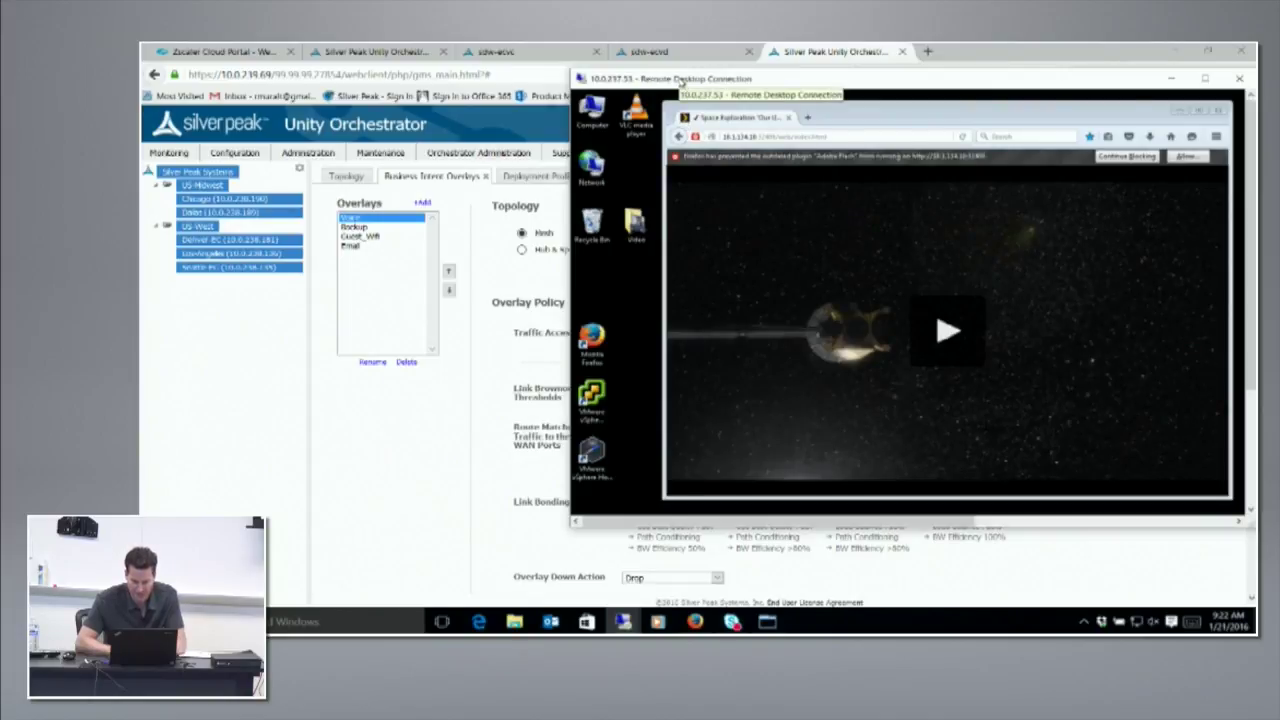
Maximize the remote Firefox window and the remote desktop session, and close the Space Exploration video player
mouse_move(805, 225)
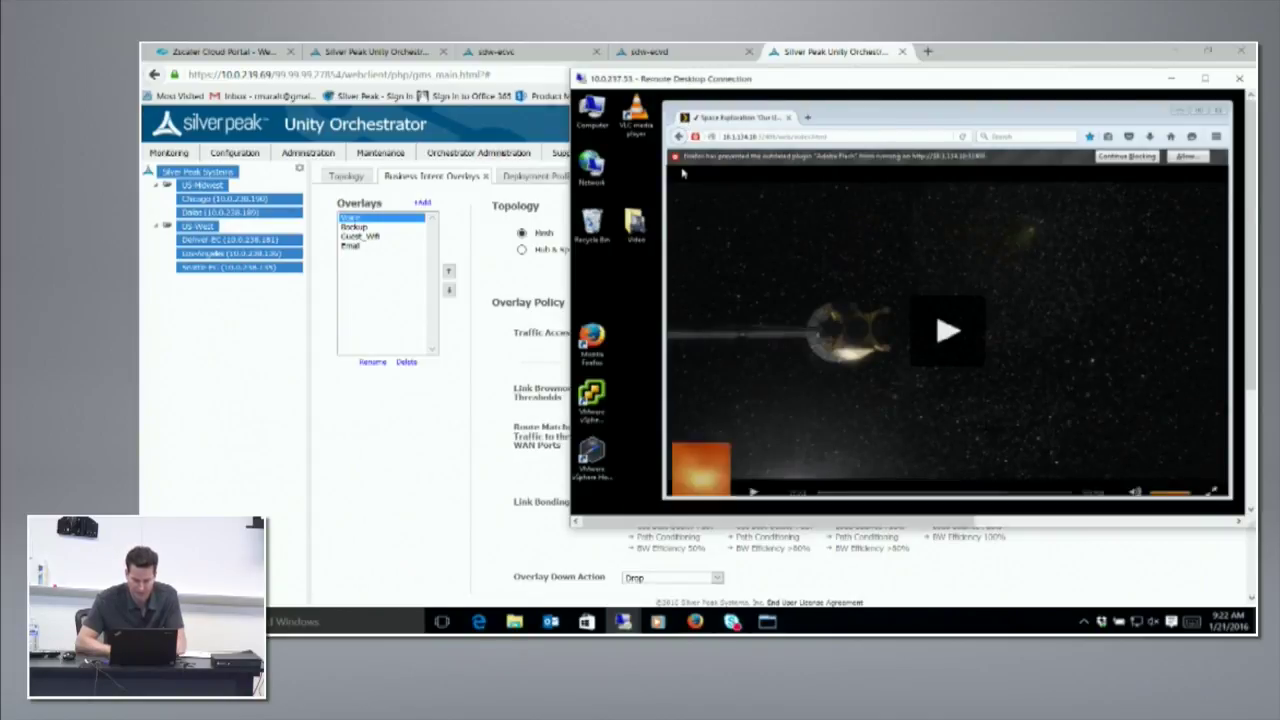
left_click(1196, 112)
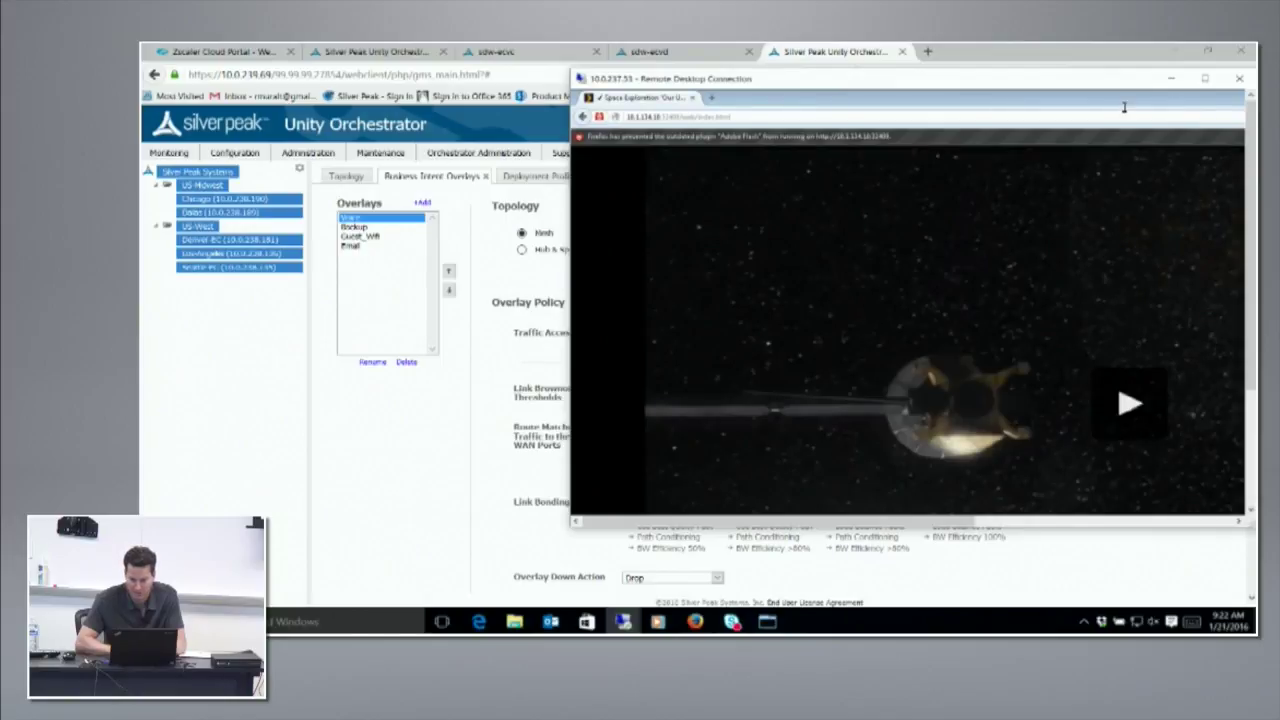
left_click(1205, 78)
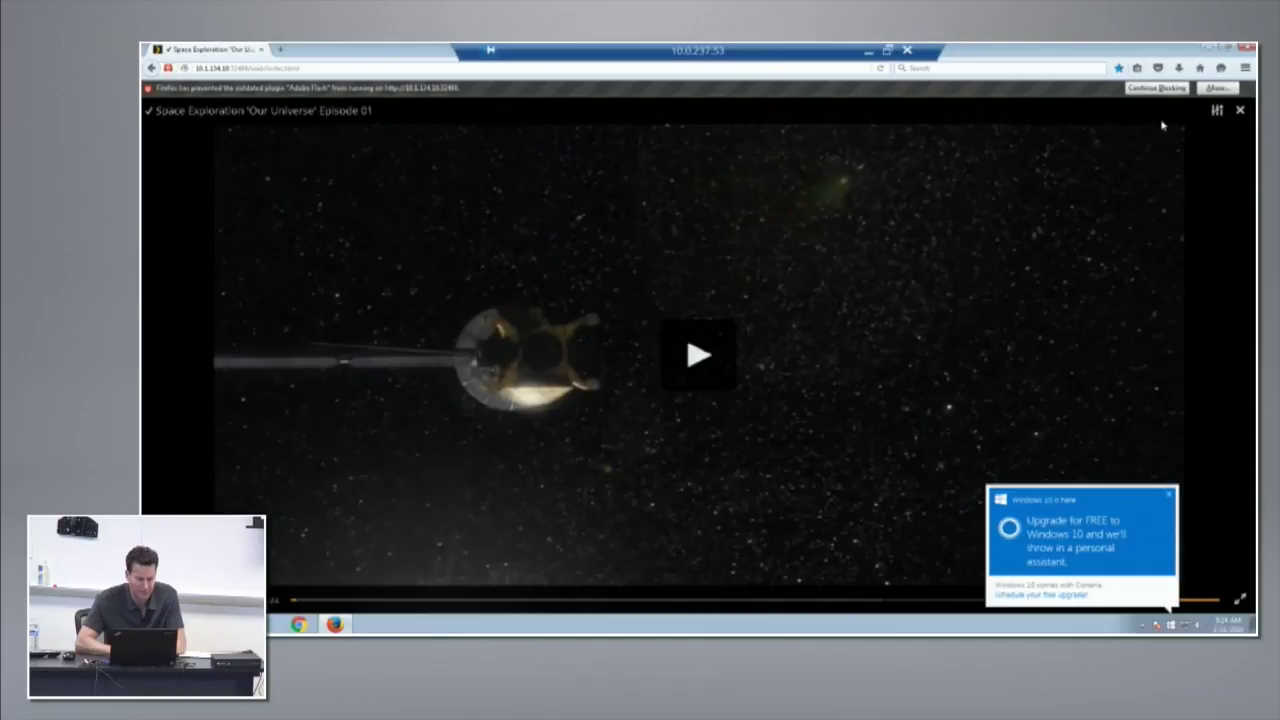
left_click(1241, 112)
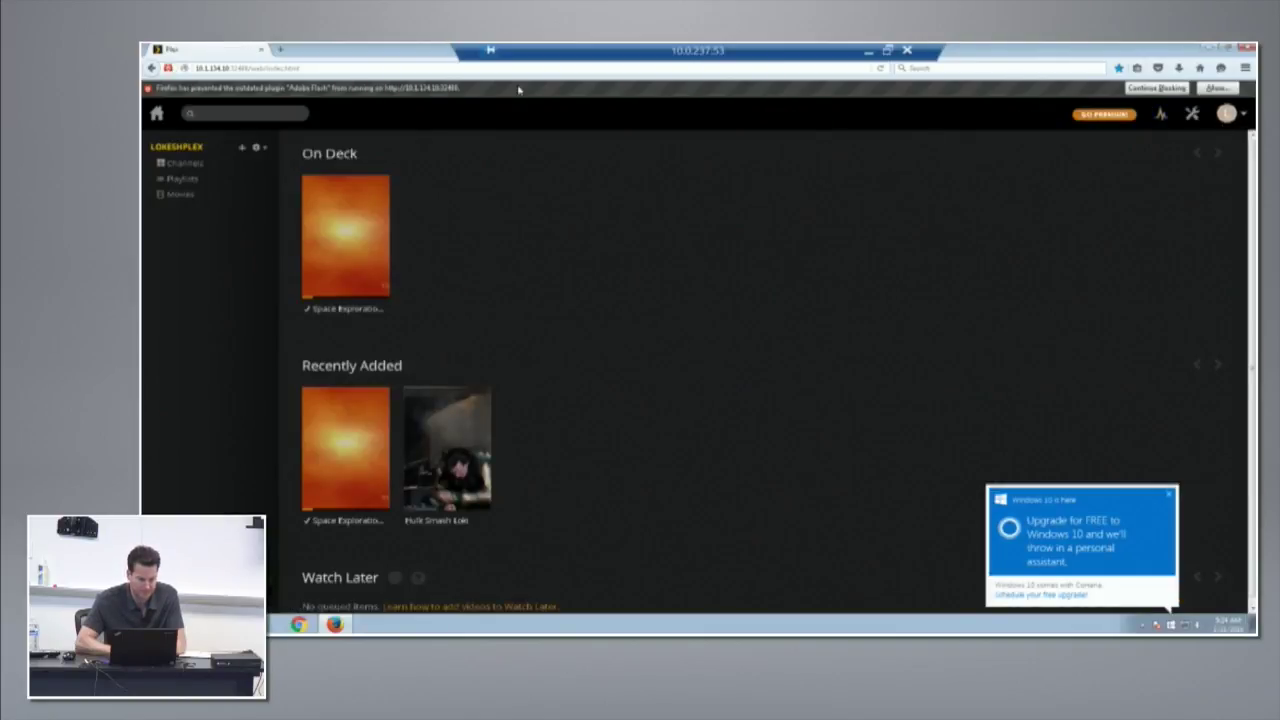
Restart Firefox on the remote desktop and place it as a smaller window near the middle of the desktop
left_click(262, 50)
double_click(160, 287)
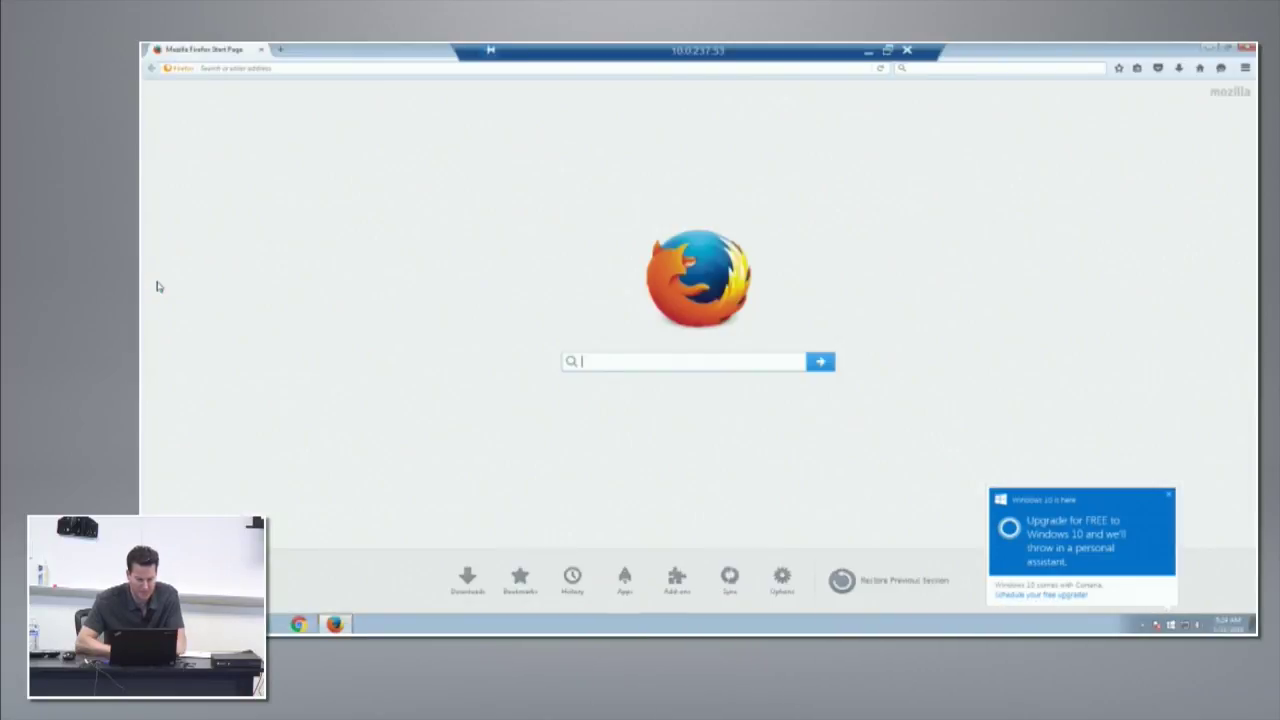
left_click(1226, 50)
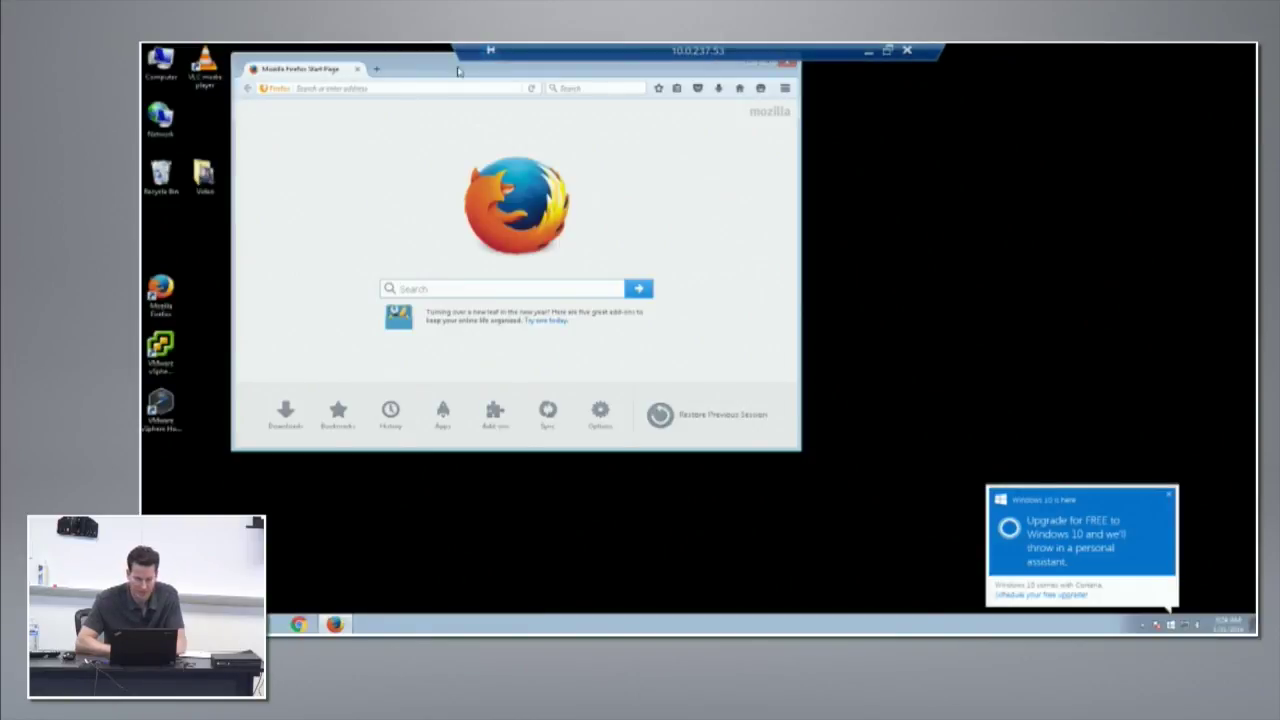
left_click_drag(450, 75, 710, 154)
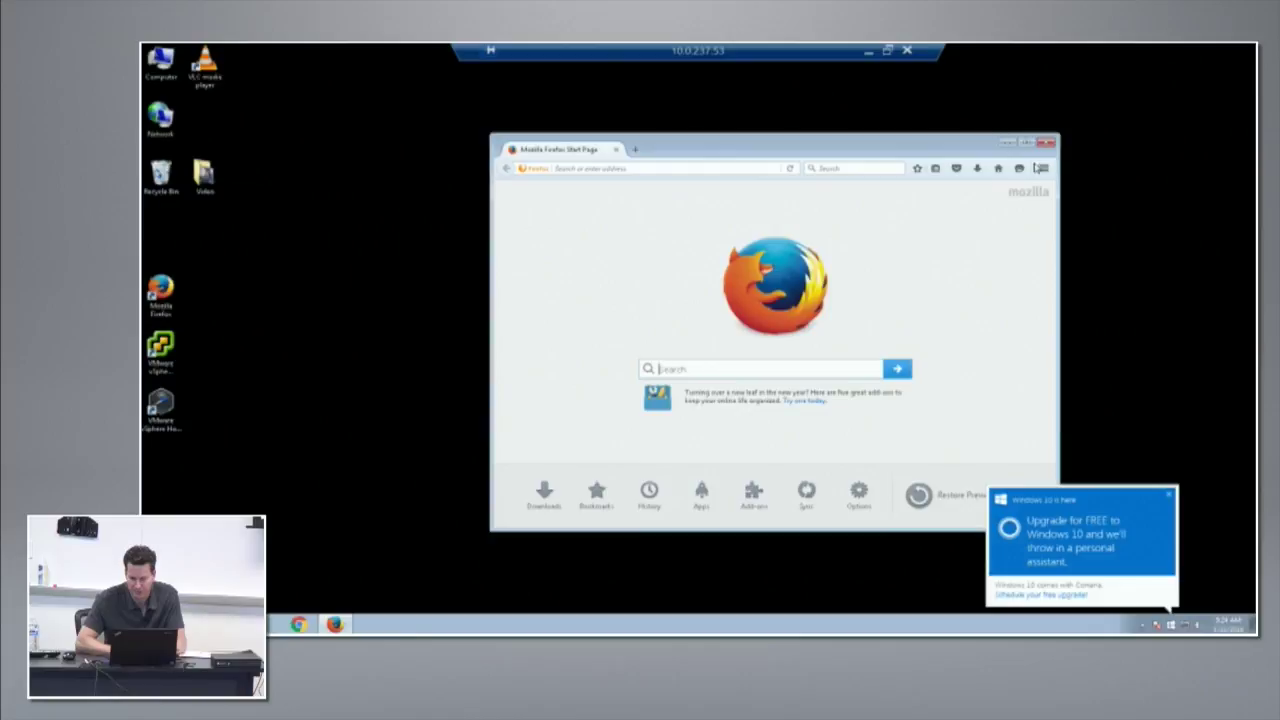
Clear all browsing history in the remote Firefox
left_click(1044, 170)
left_click(964, 290)
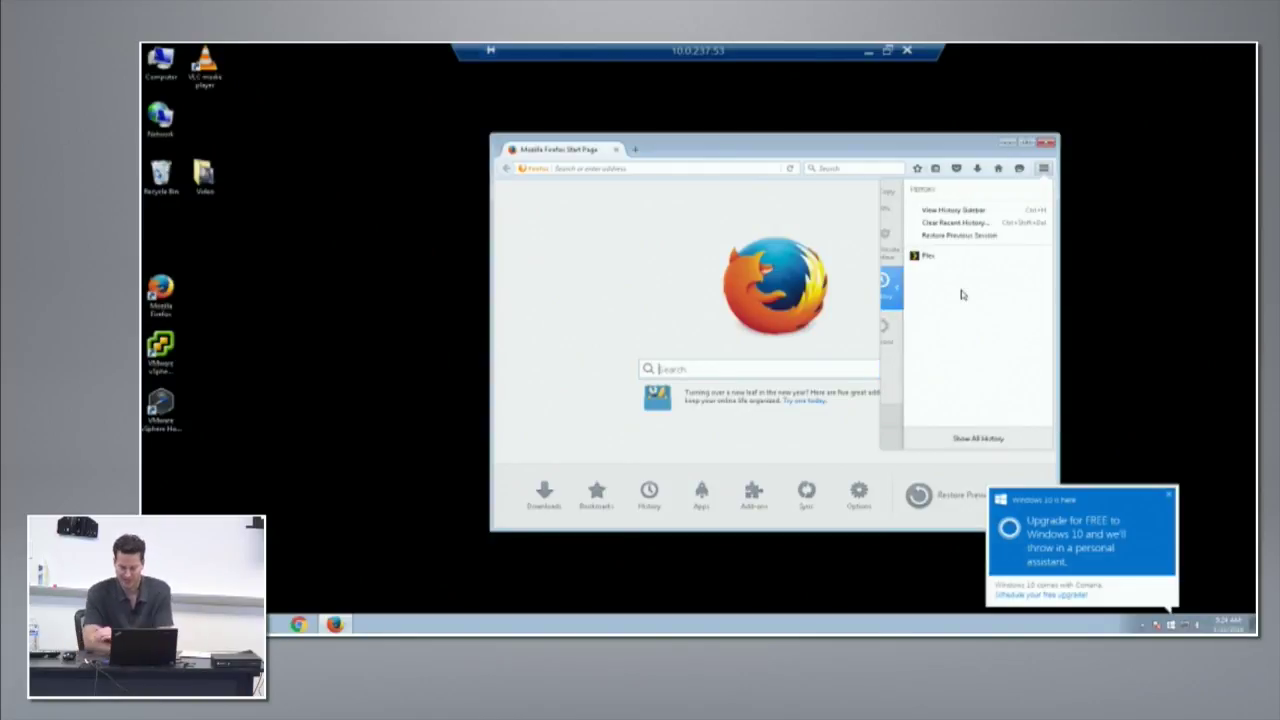
left_click(955, 222)
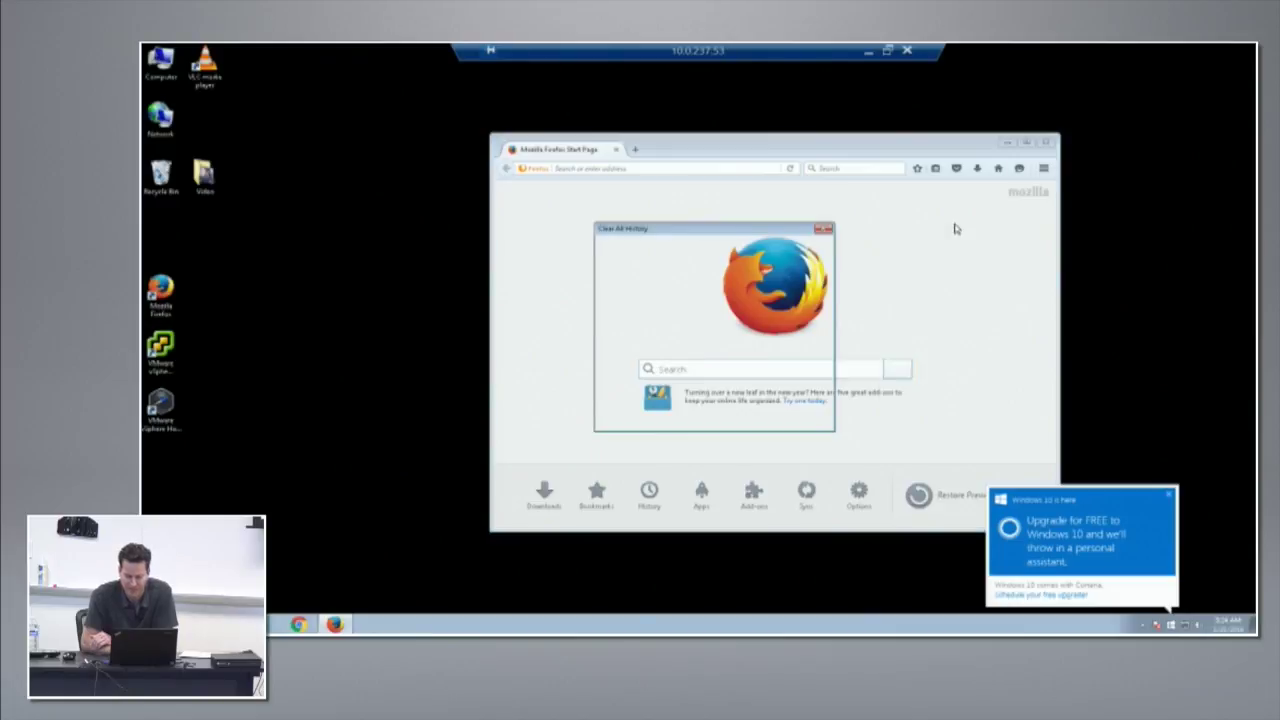
left_click(752, 416)
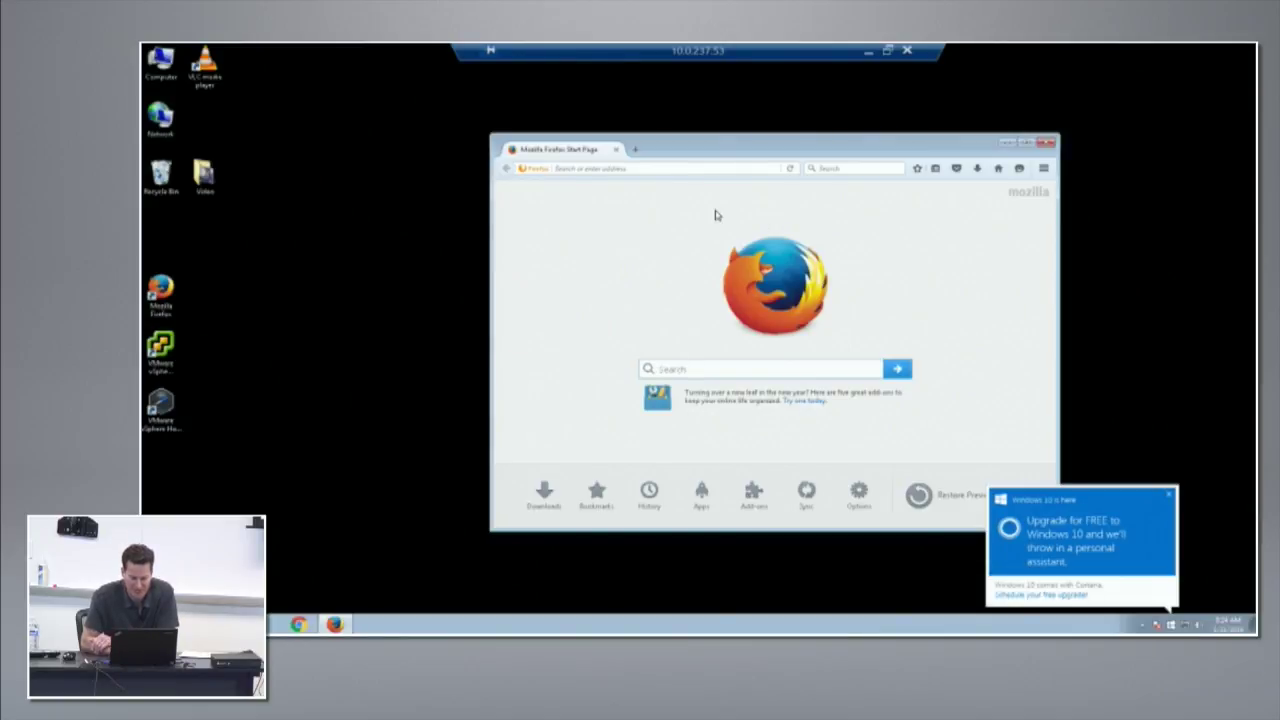
Open the recently bookmarked Plex page in the remote Firefox
left_click(943, 176)
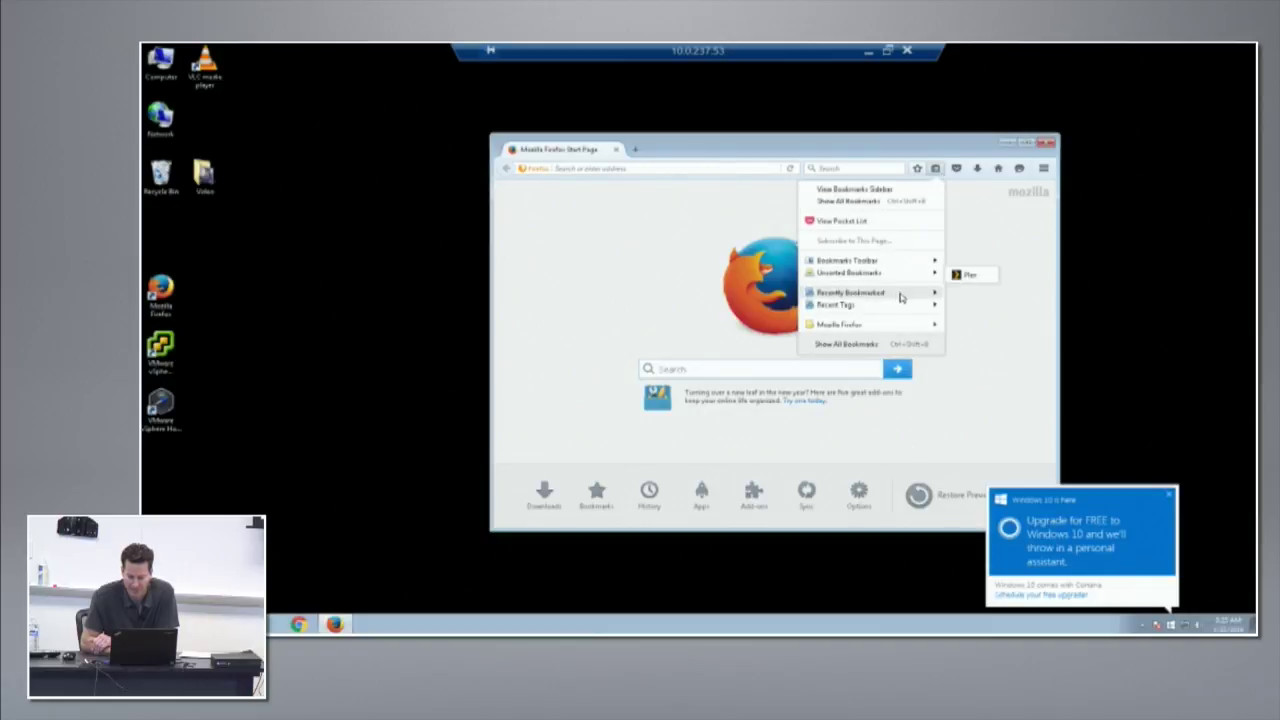
mouse_move(897, 292)
left_click(963, 296)
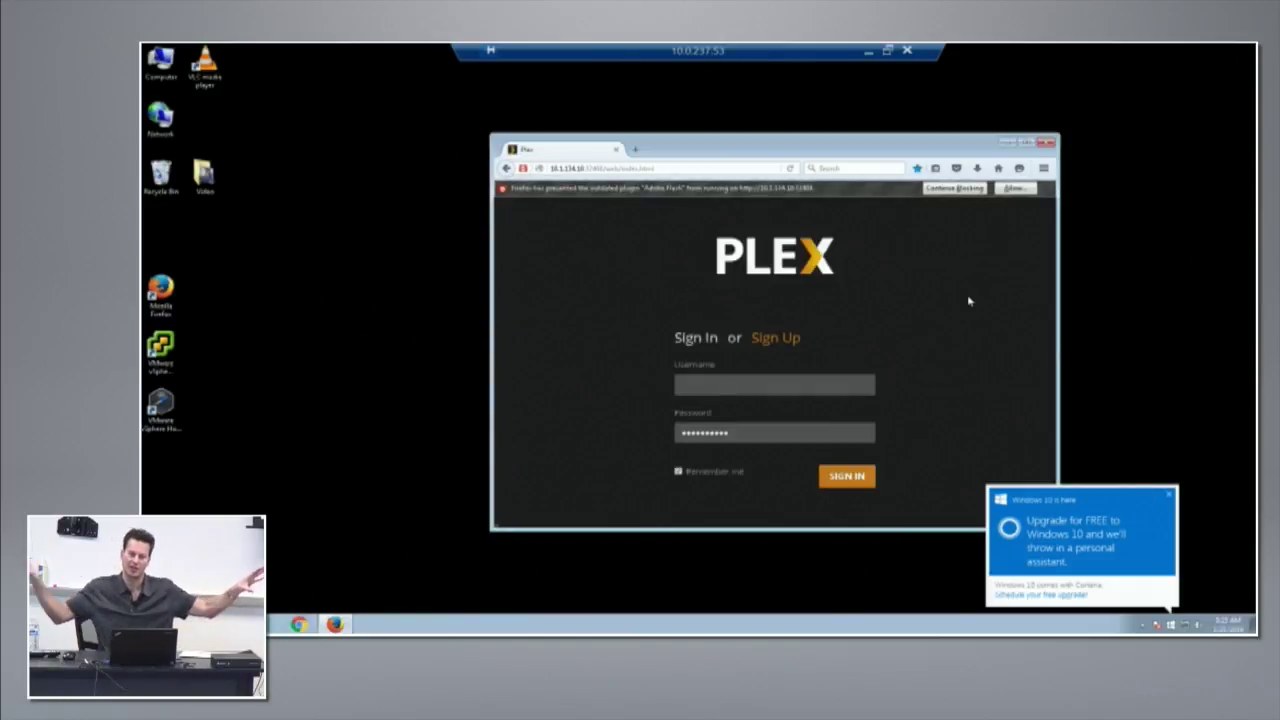
Sign in to Plex by entering the account username alongside the prefilled password
left_click(787, 388)
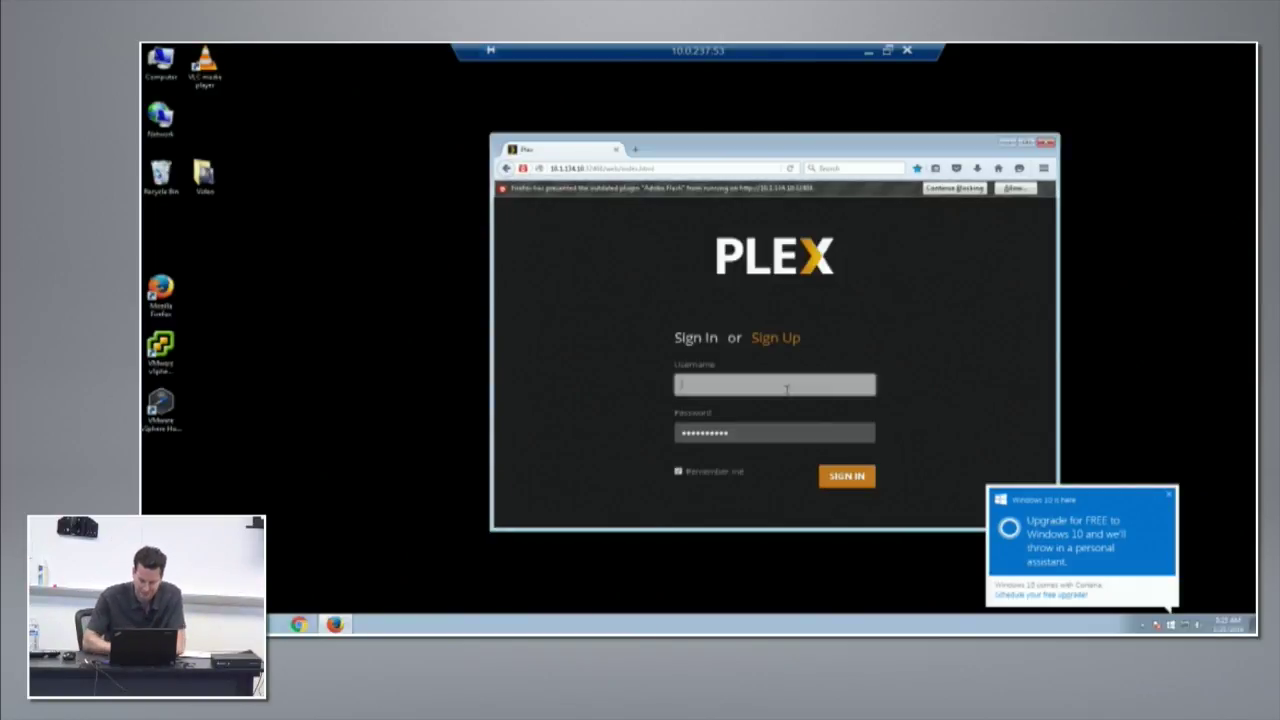
type("ni")
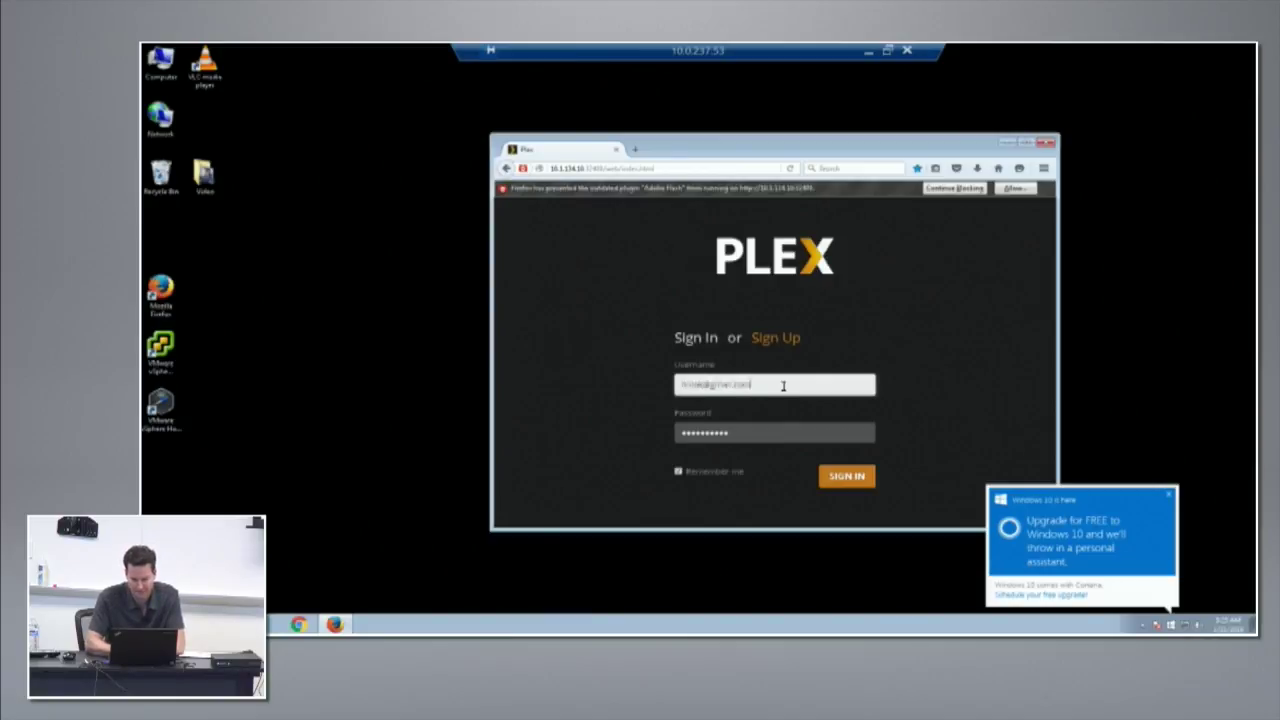
left_click(845, 478)
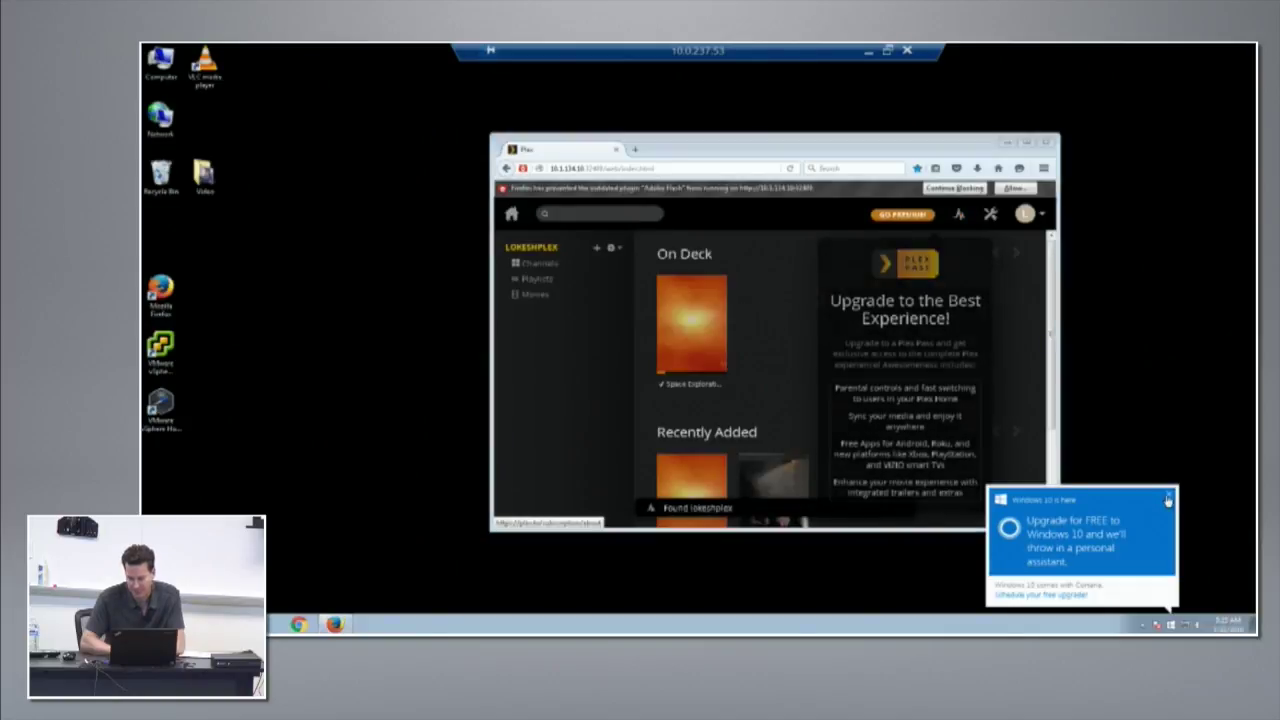
Play the On Deck Space Exploration video from the beginning
mouse_move(670, 368)
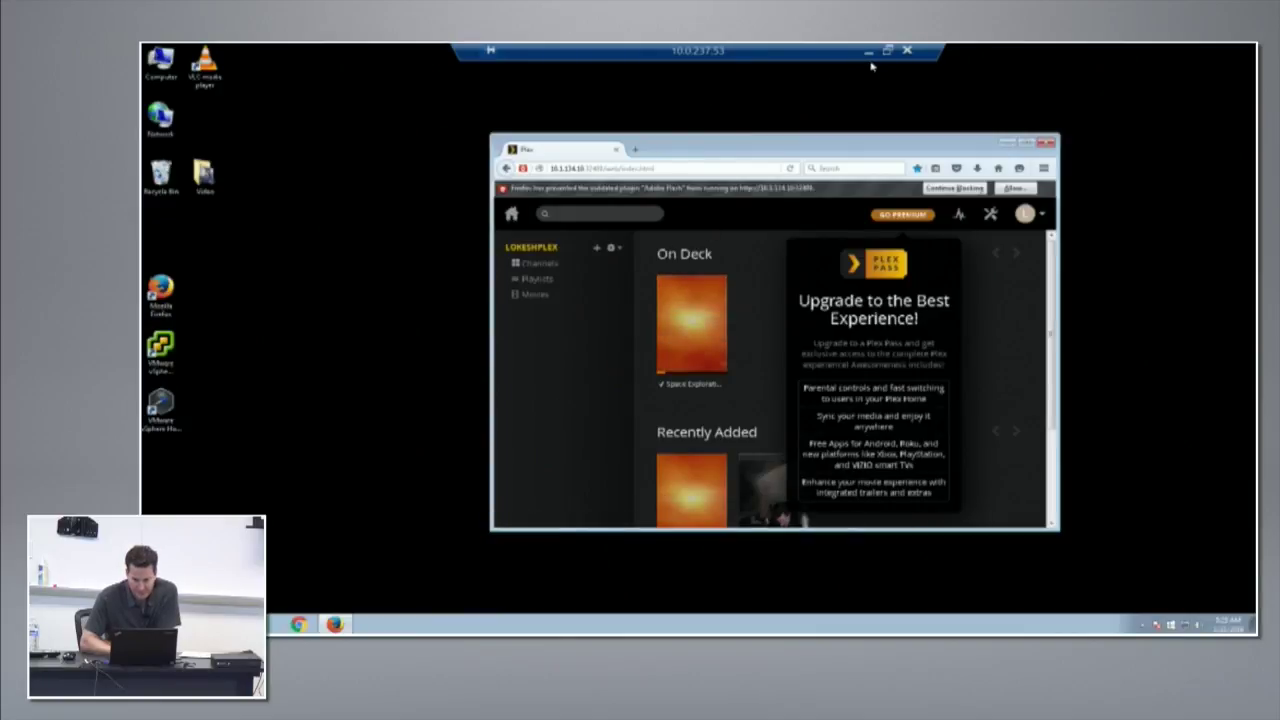
left_click(672, 368)
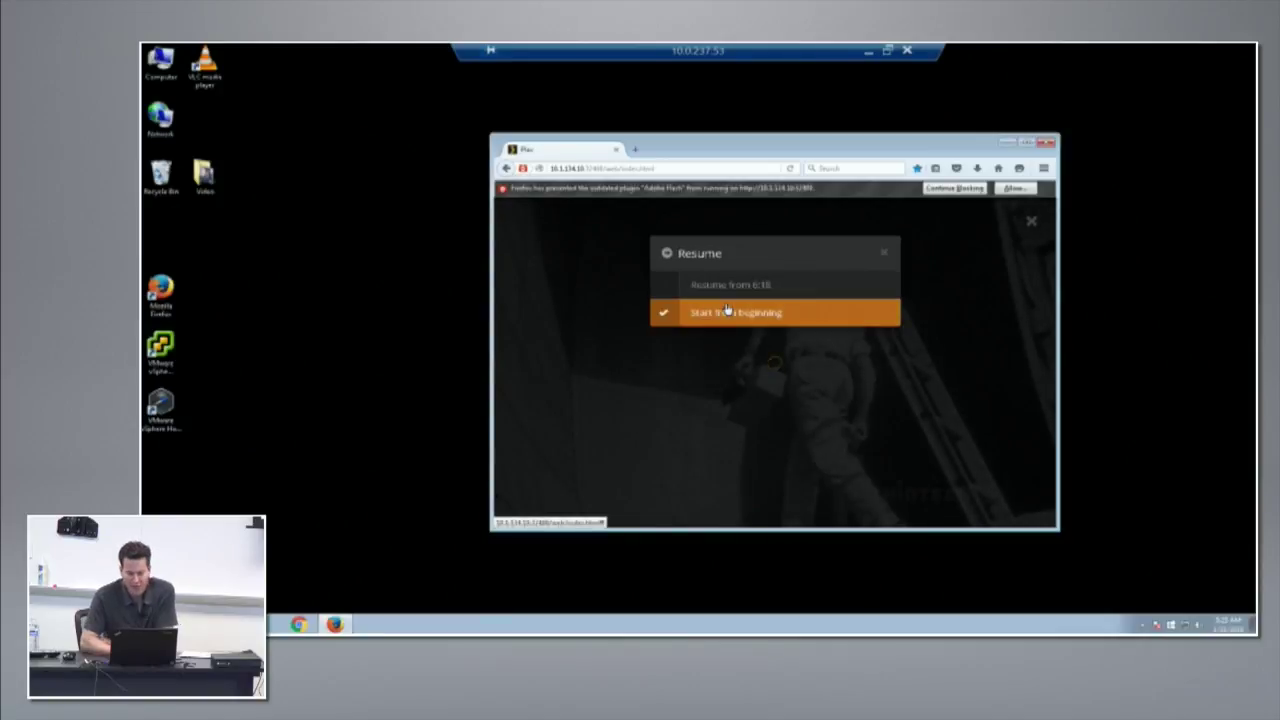
left_click(723, 311)
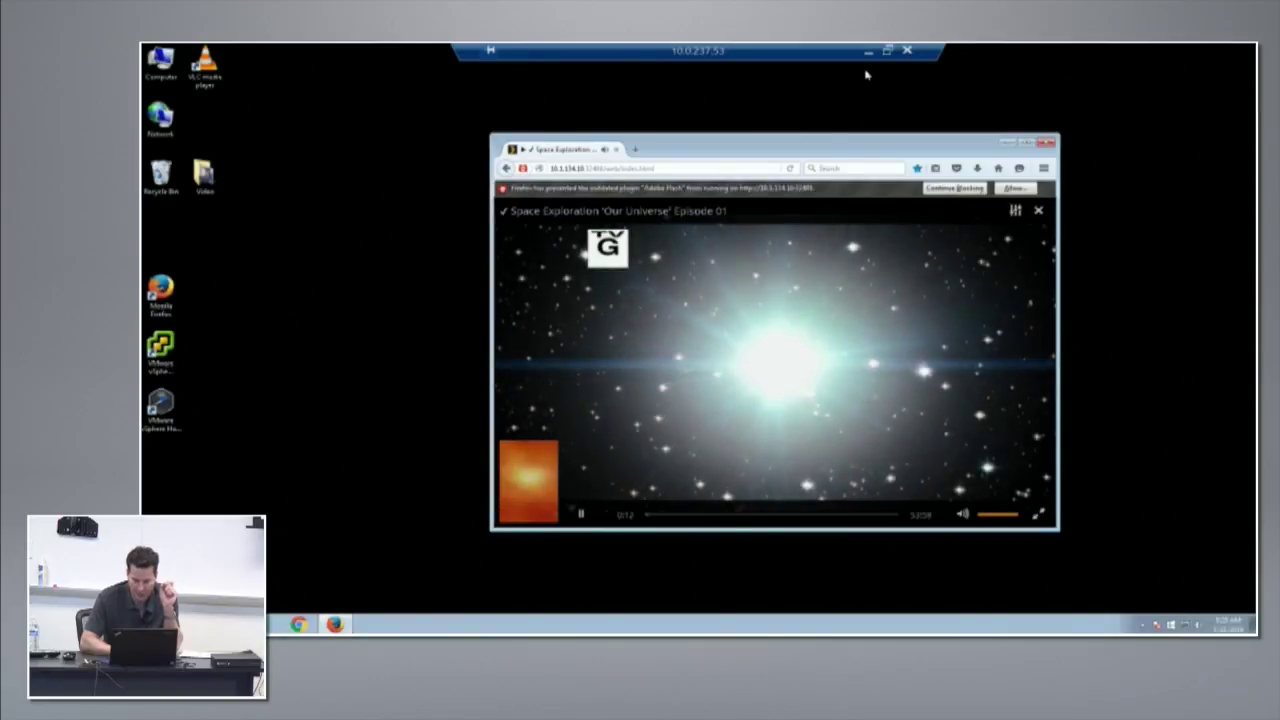
Switch from the remote desktop to MTPuTTY and display the contents of good-links-config with the more command
left_click(868, 50)
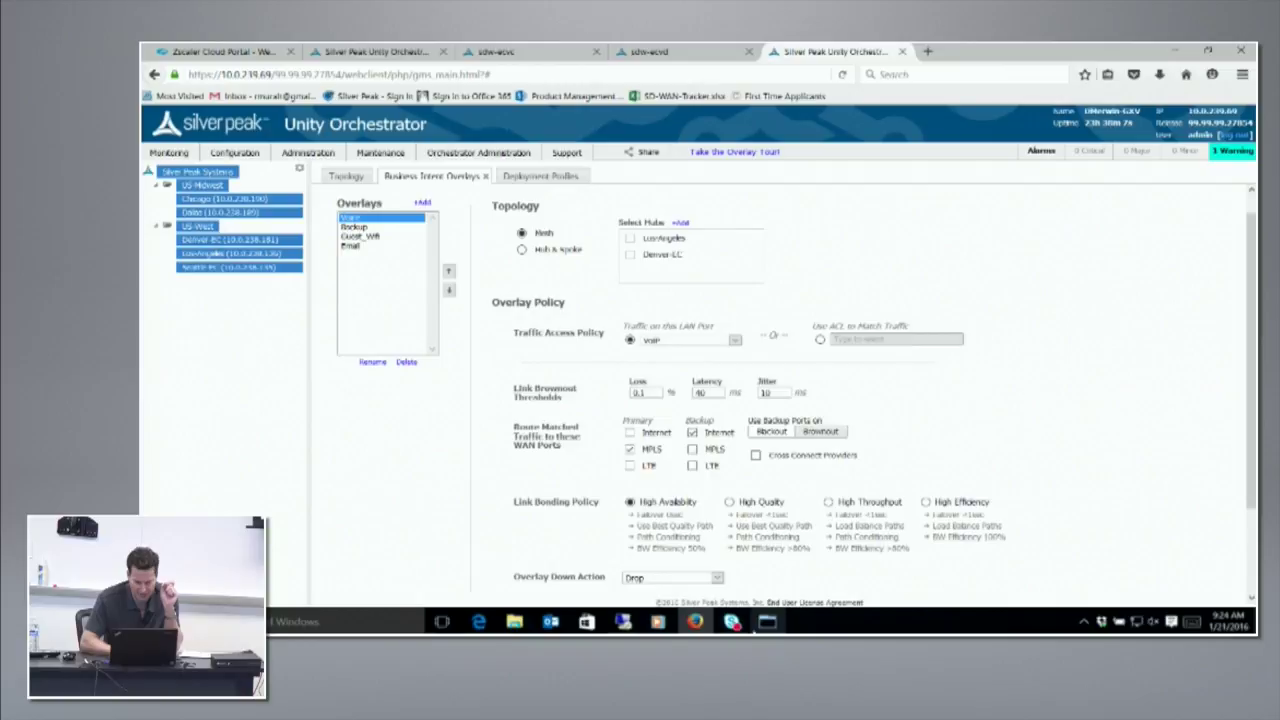
left_click(781, 626)
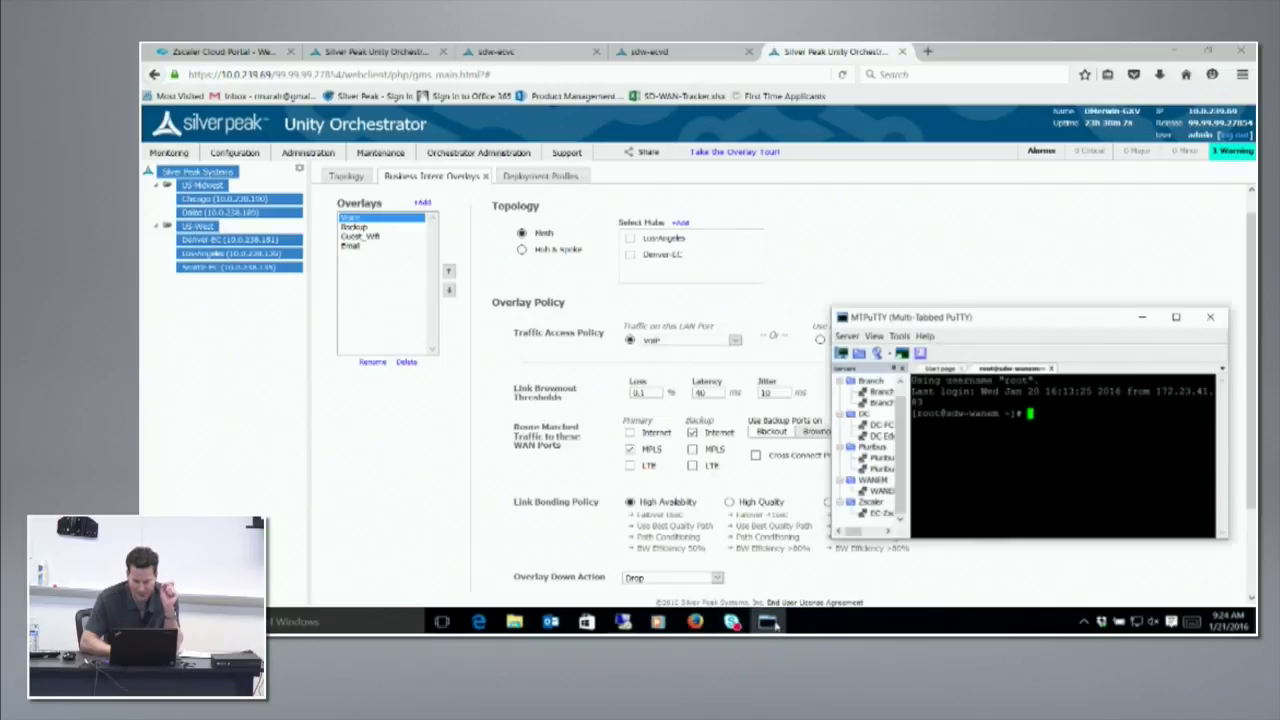
key("Up")
key("ctrl+u")
type("more ")
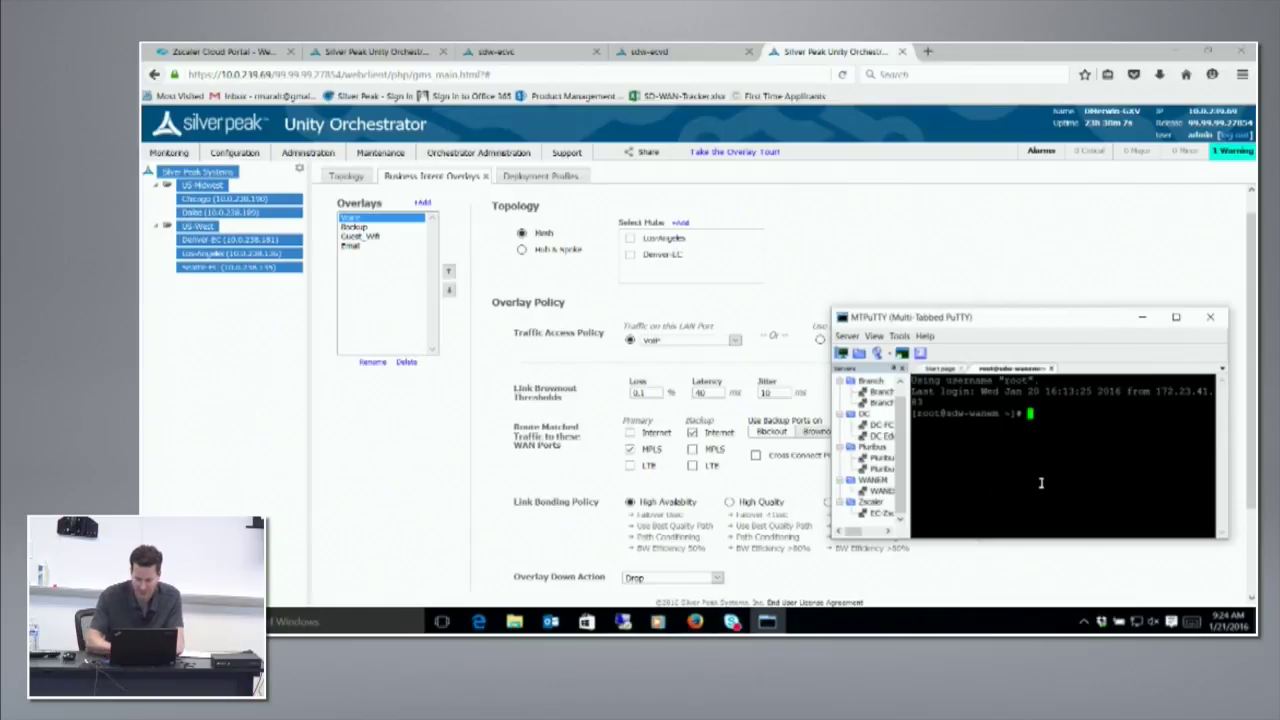
type("bad-li")
key("BackSpace")
key("BackSpace")
key("BackSpace")
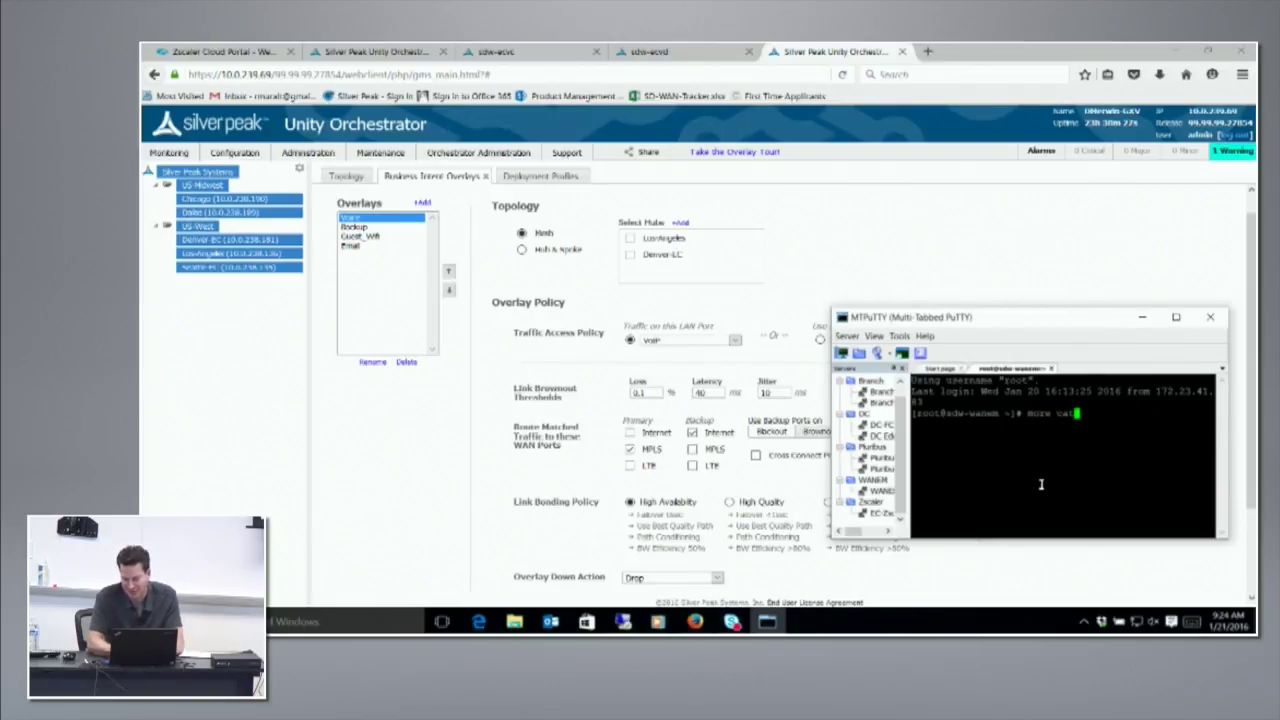
type("good")
key("Tab")
key("Return")
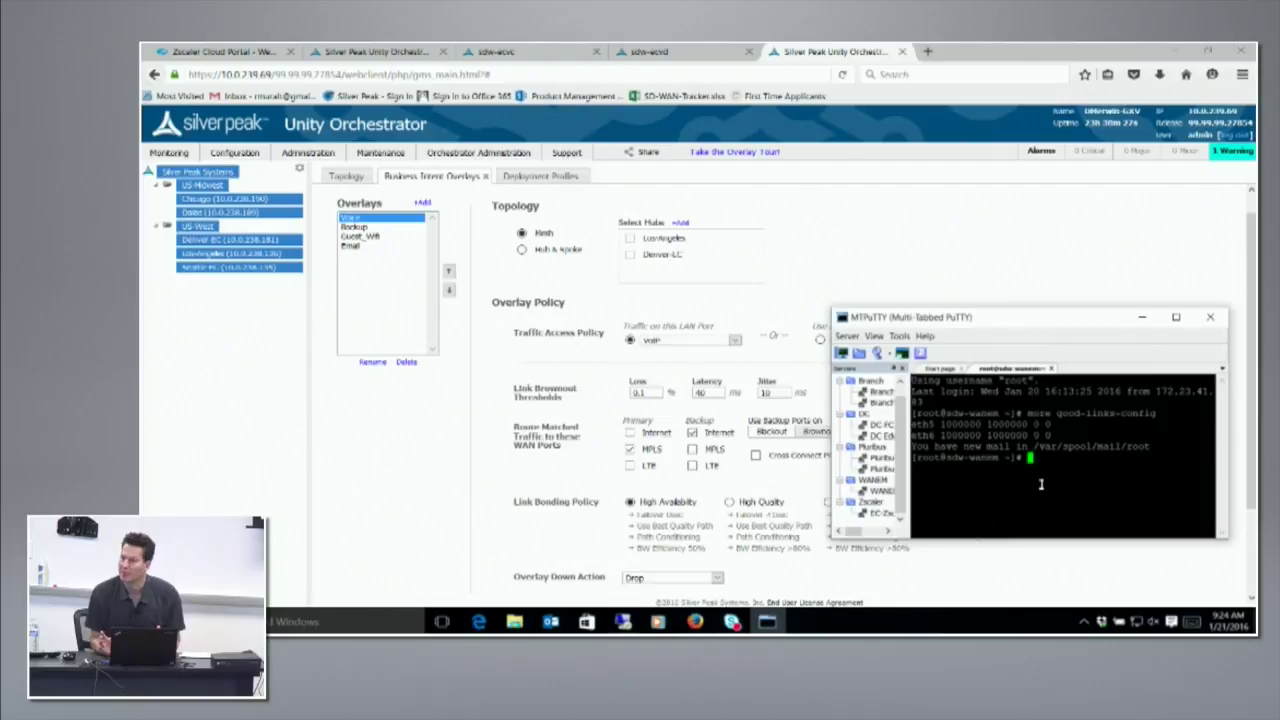
View the Voice overlay policy in the Orchestrator at 10.0.237.39 and check the video playback on the remote desktop
left_click(386, 444)
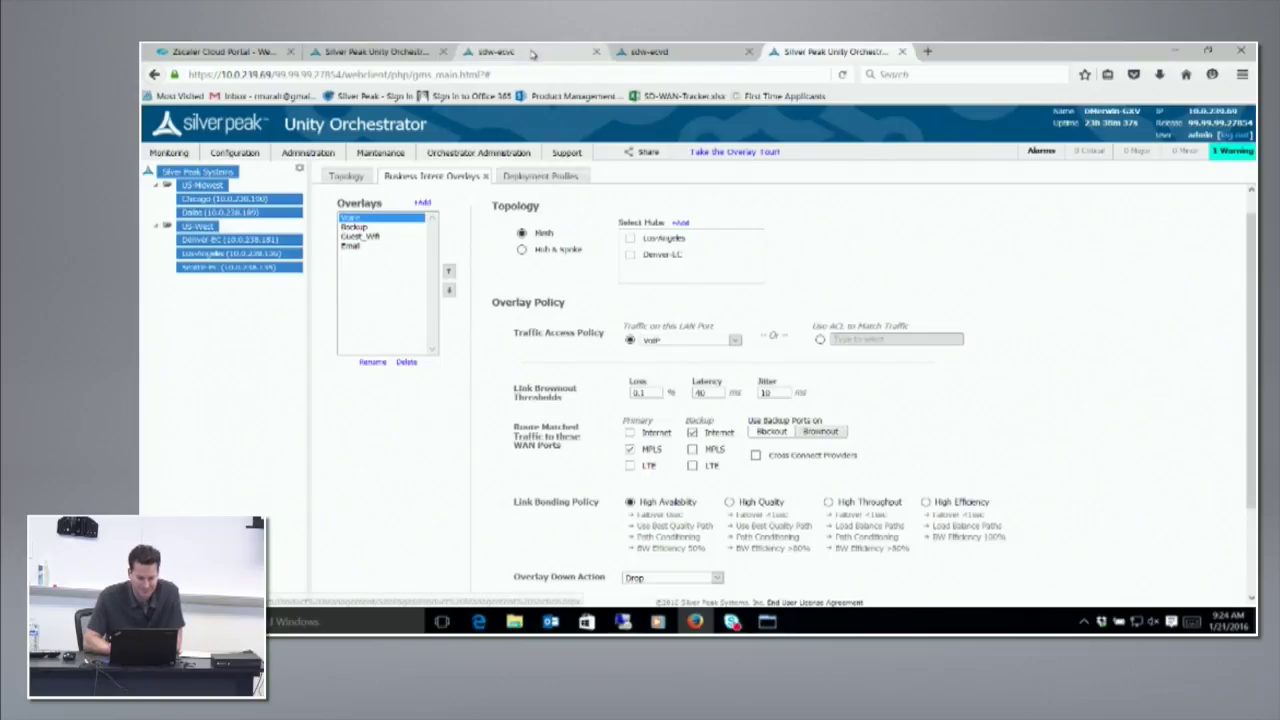
left_click(406, 50)
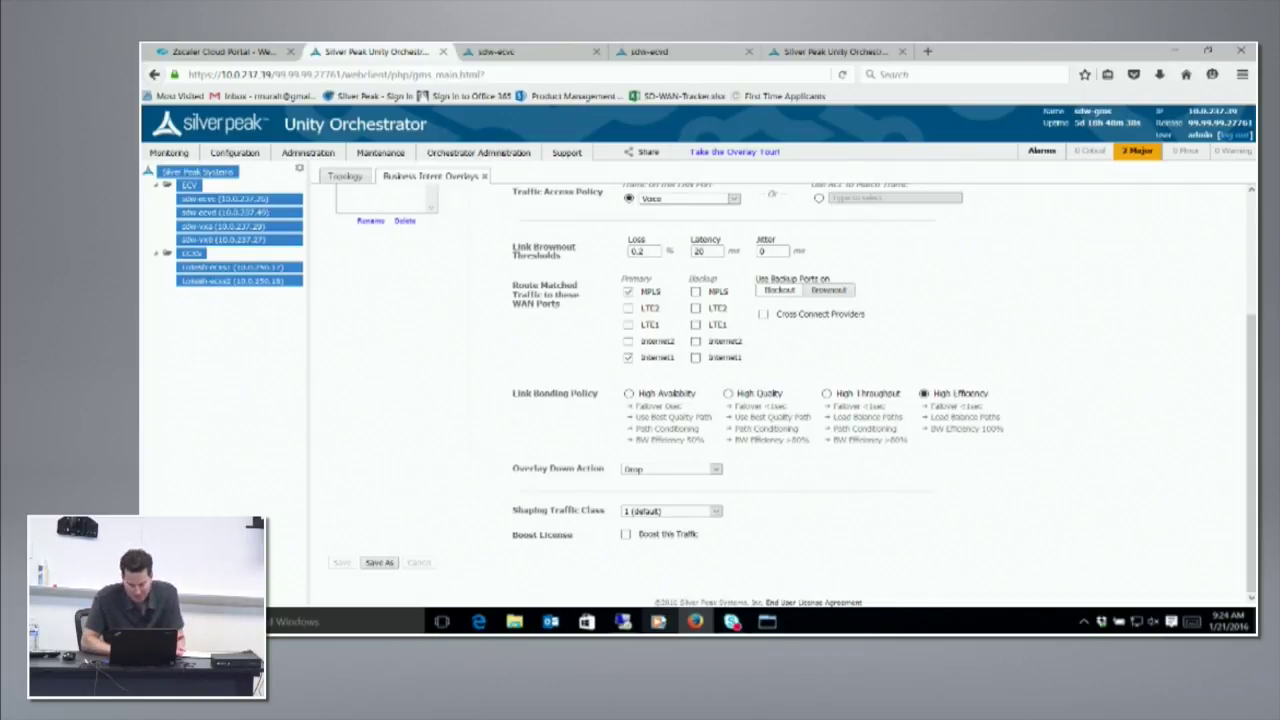
mouse_move(623, 622)
left_click(710, 565)
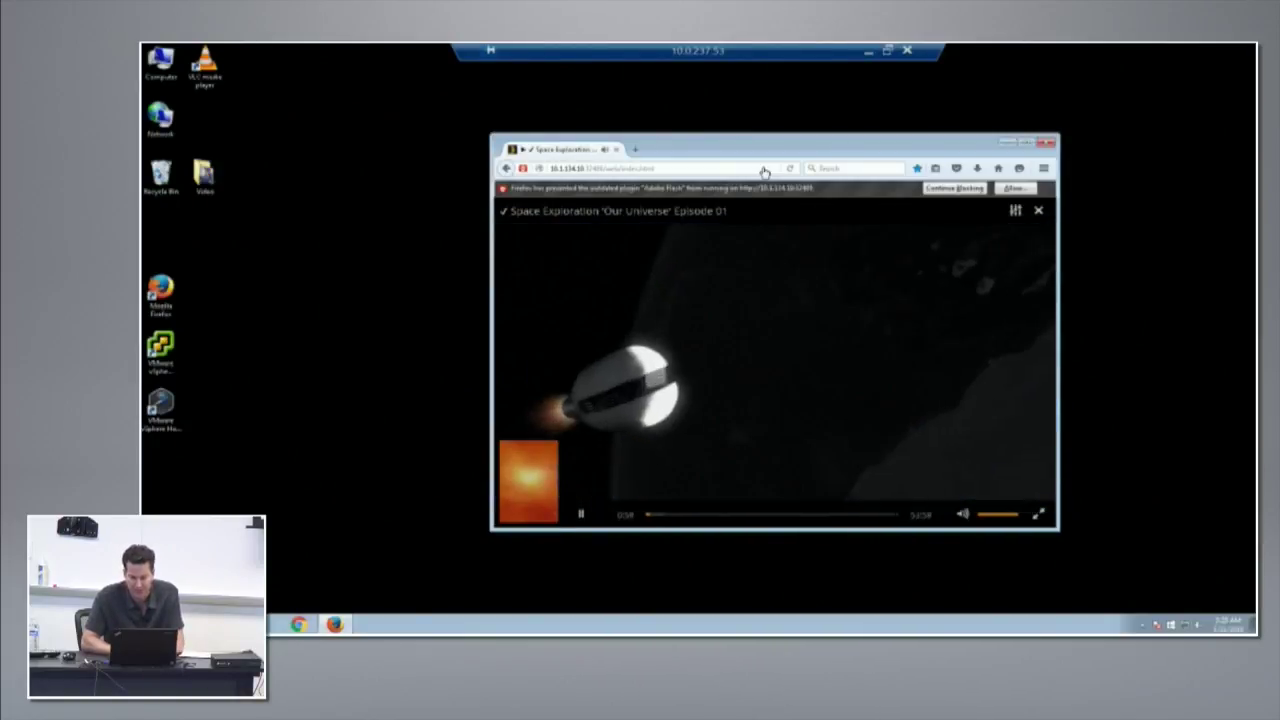
left_click(868, 53)
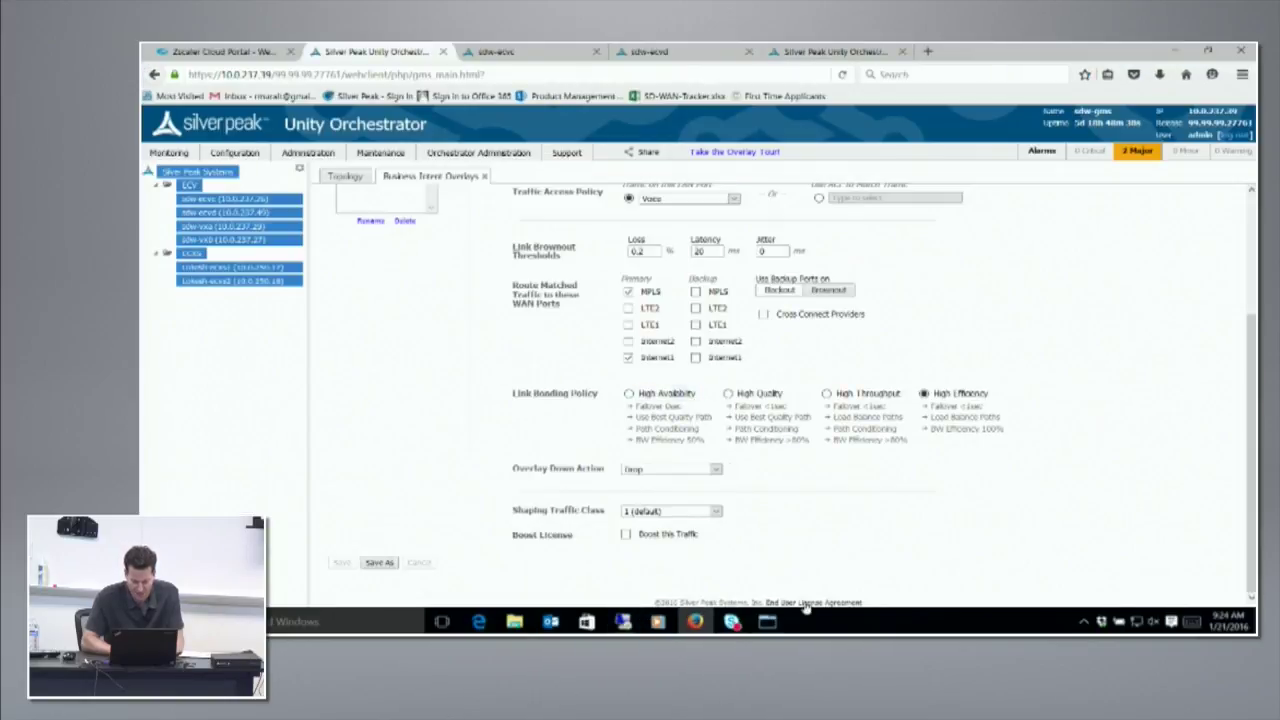
In the MTPuTTY terminal, degrade the links by running cat bad-links-config > /proc/kwanem/config
left_click(766, 621)
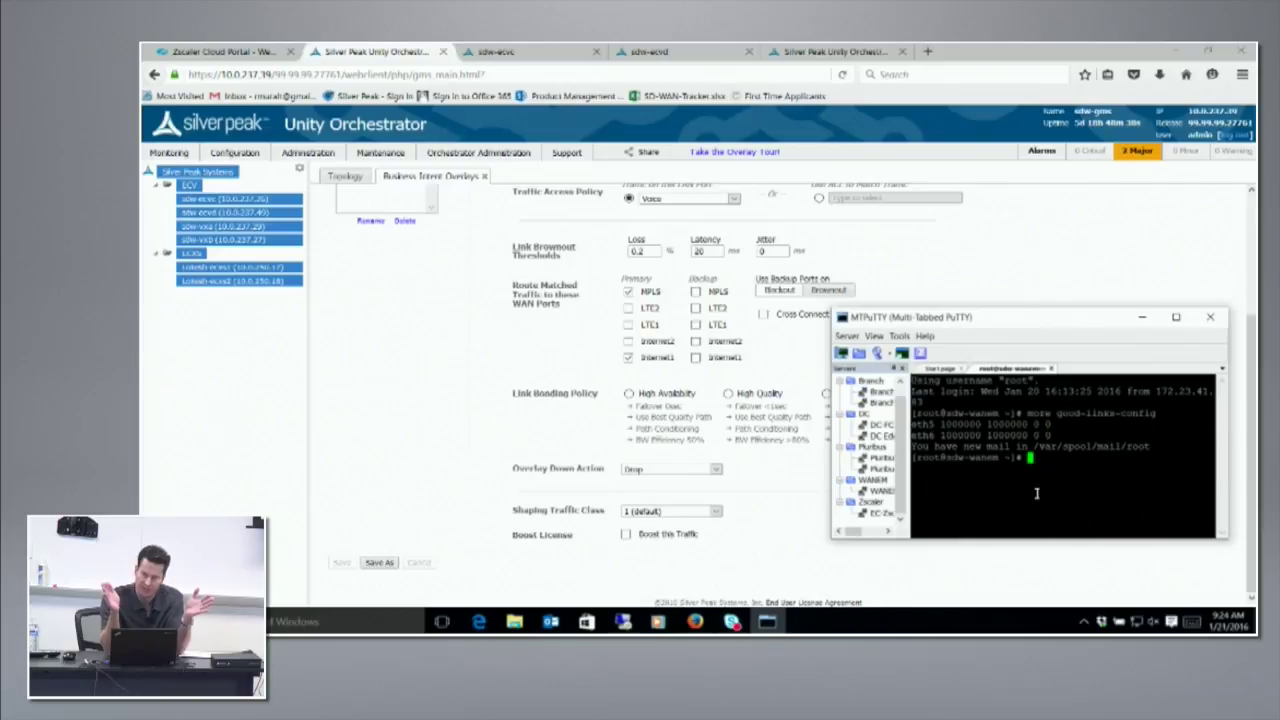
key("Up")
key("Up")
key("Up")
key("Up")
key("Up")
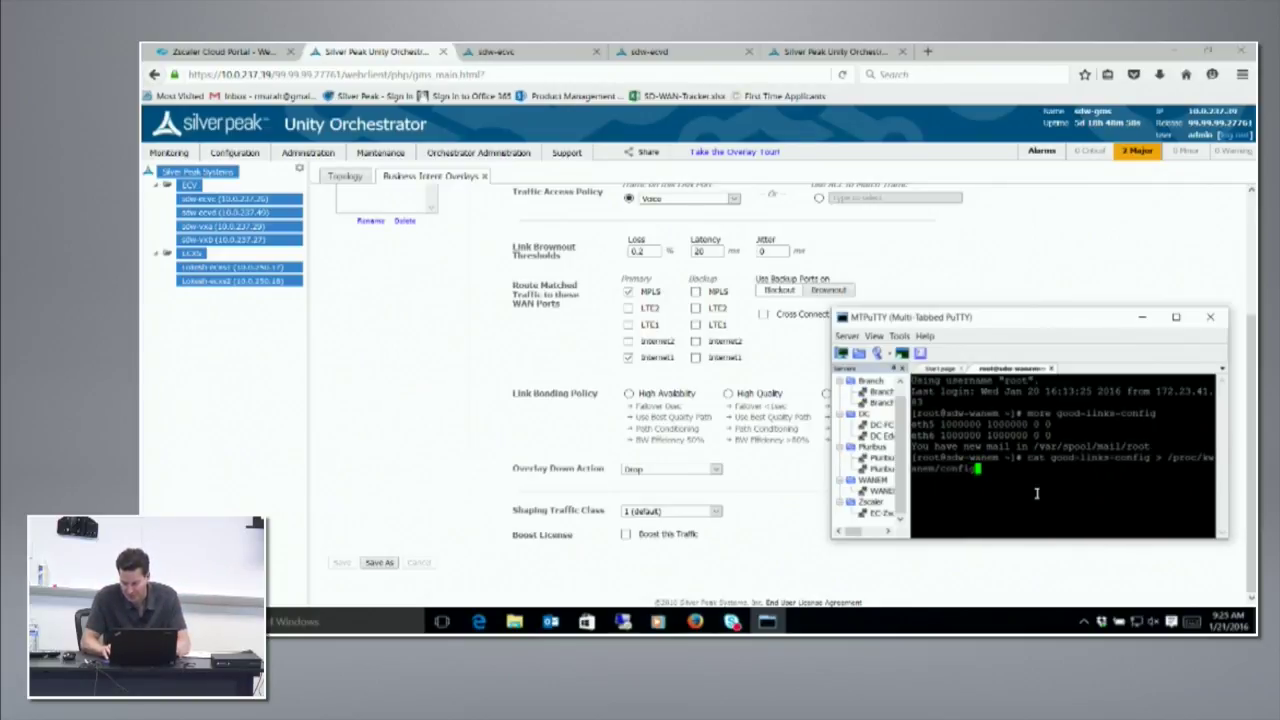
key("Return")
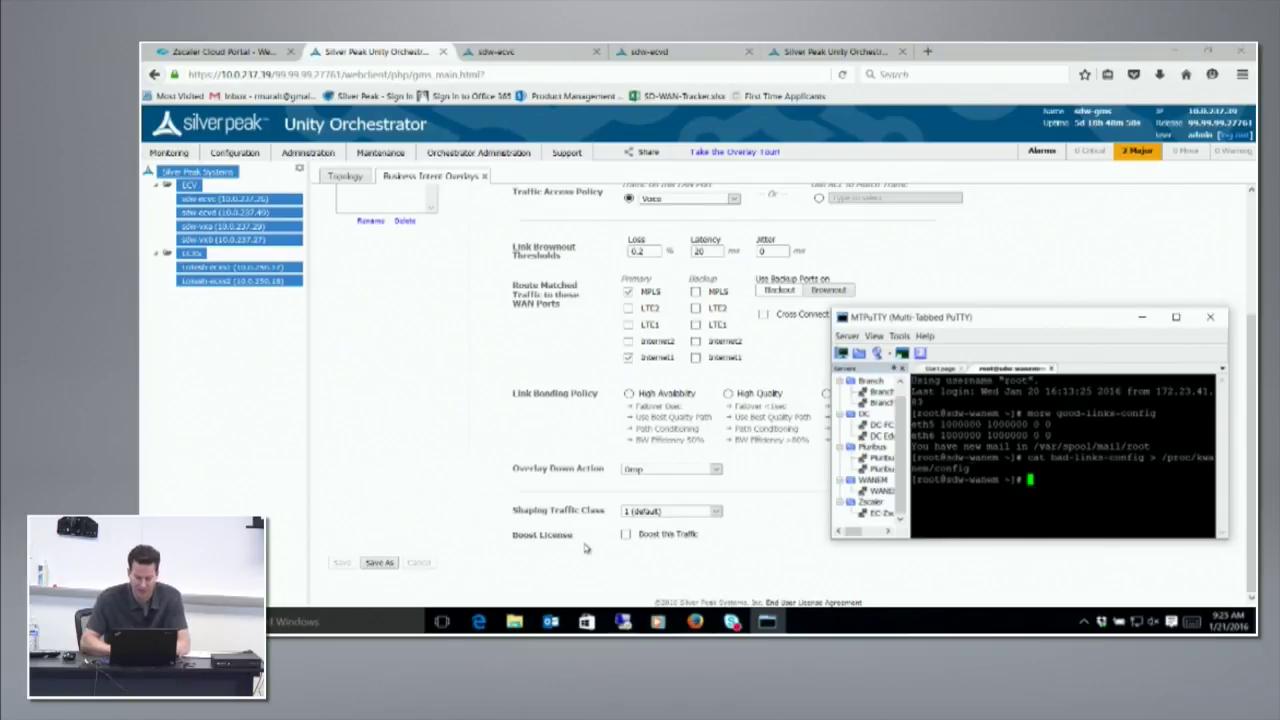
Return to the remote desktop session and examine how the Space Exploration video plays over the degraded links
mouse_move(622, 620)
left_click(718, 552)
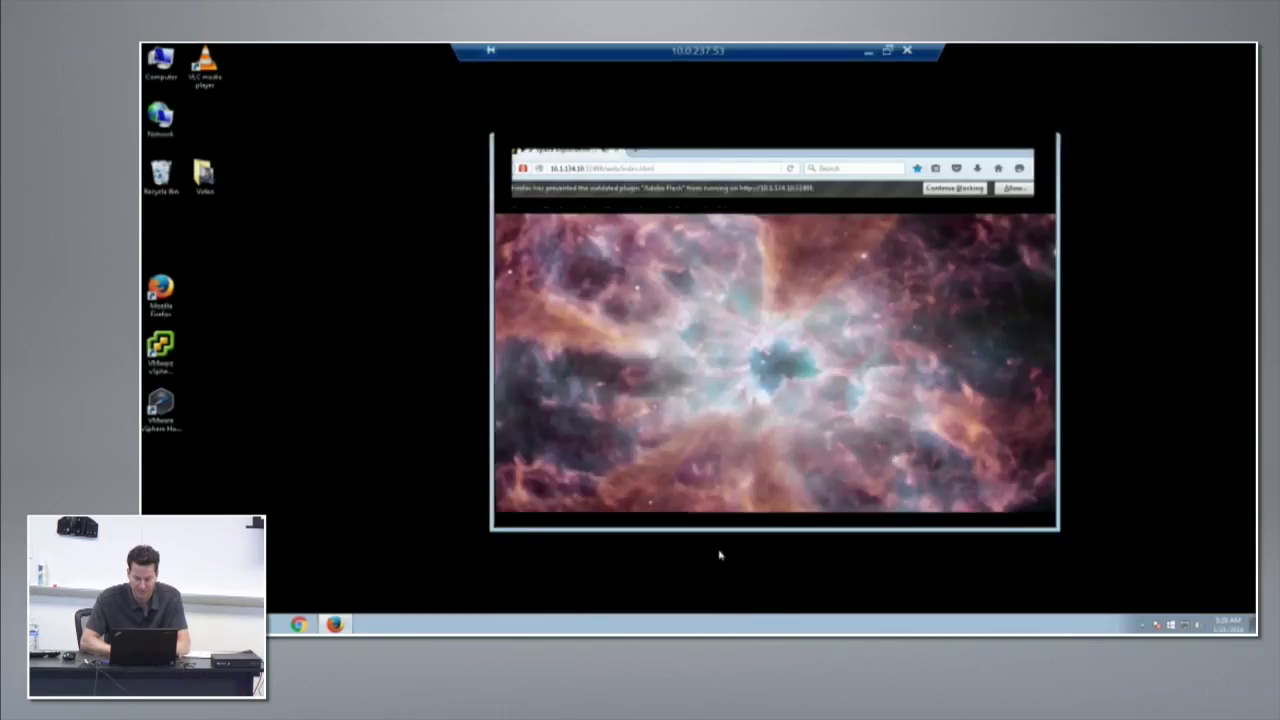
mouse_move(666, 520)
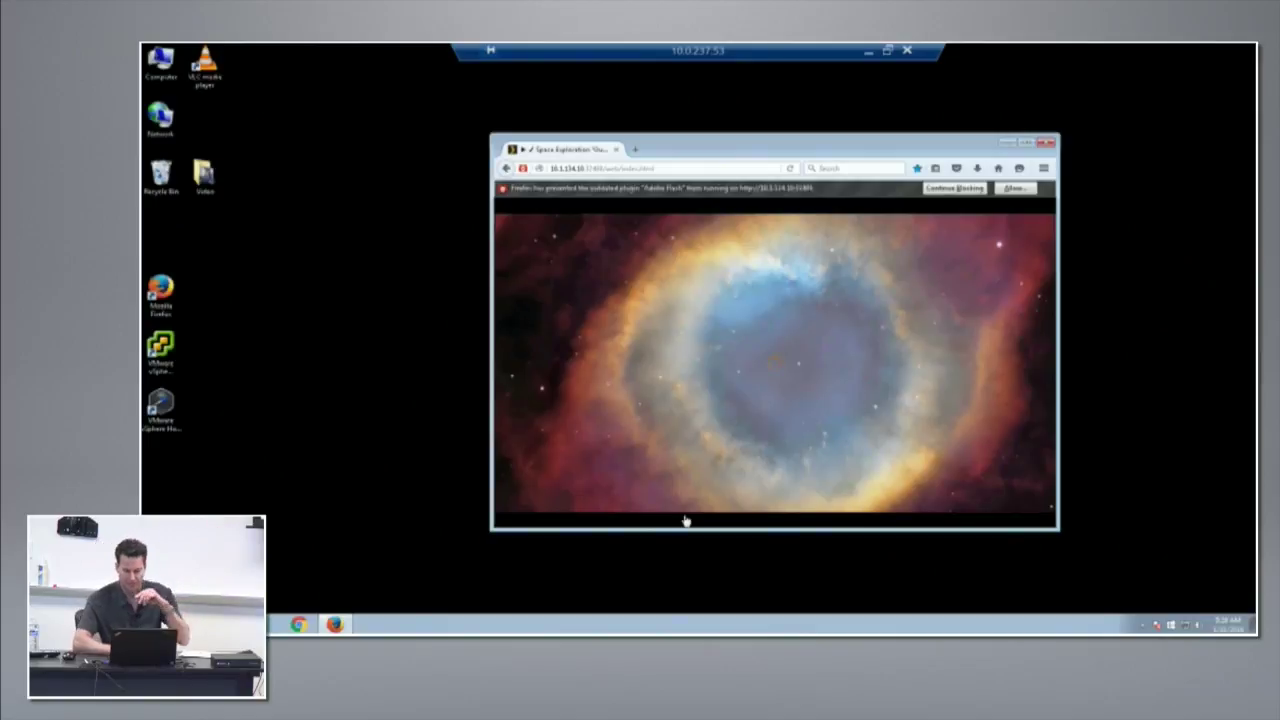
mouse_move(809, 371)
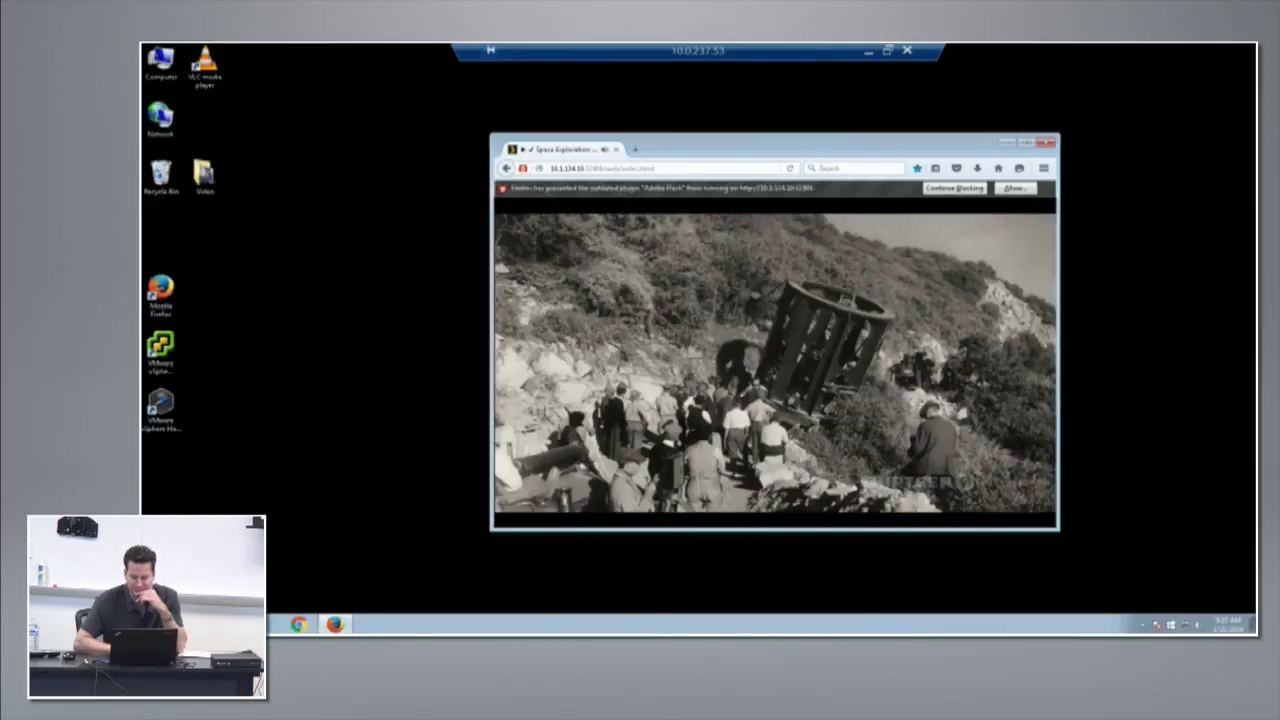
mouse_move(1009, 286)
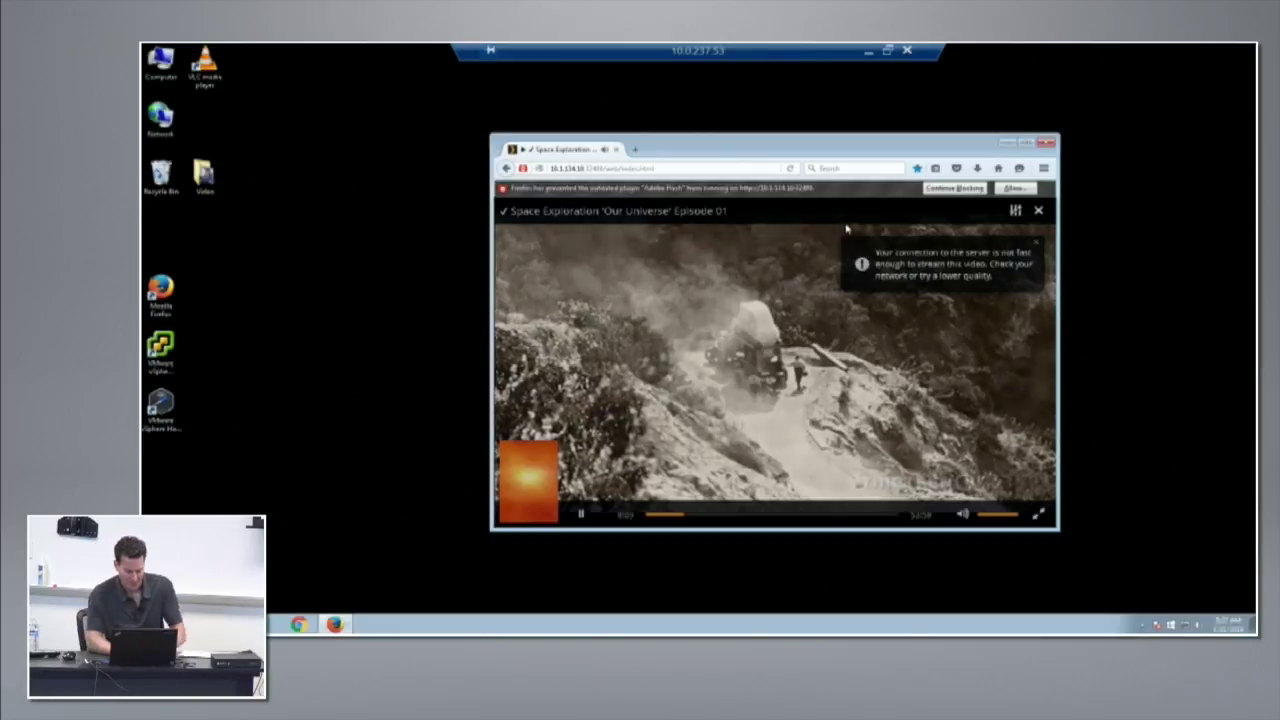
key("alt+Tab")
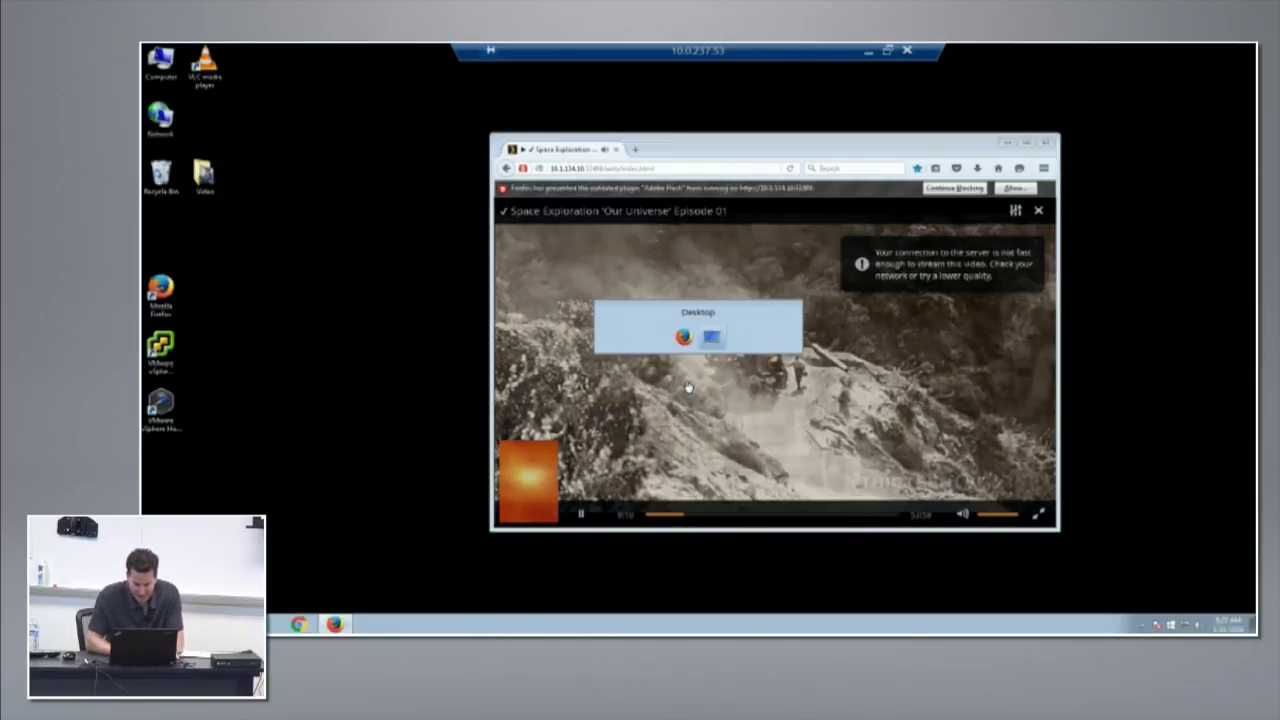
Return to the Orchestrator, set the Voice overlay's Link Bonding Policy to High Availability, and save and apply the change to the appliances
left_click(866, 54)
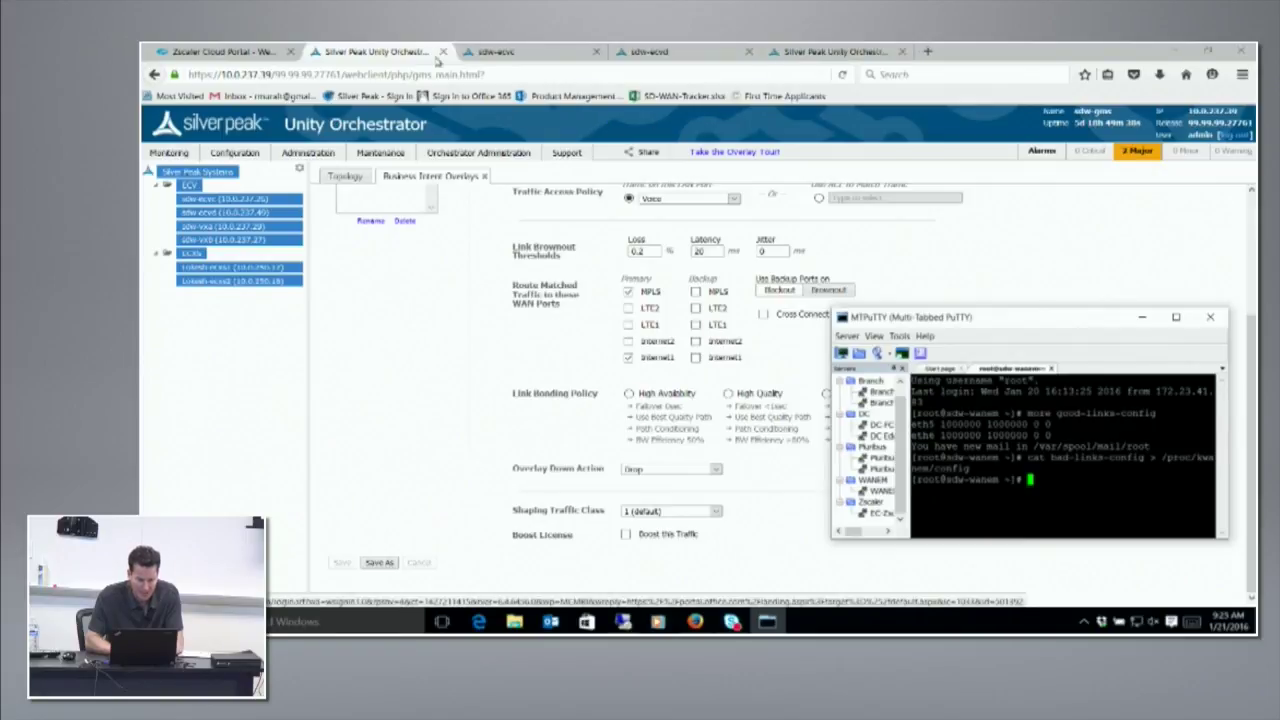
left_click(508, 374)
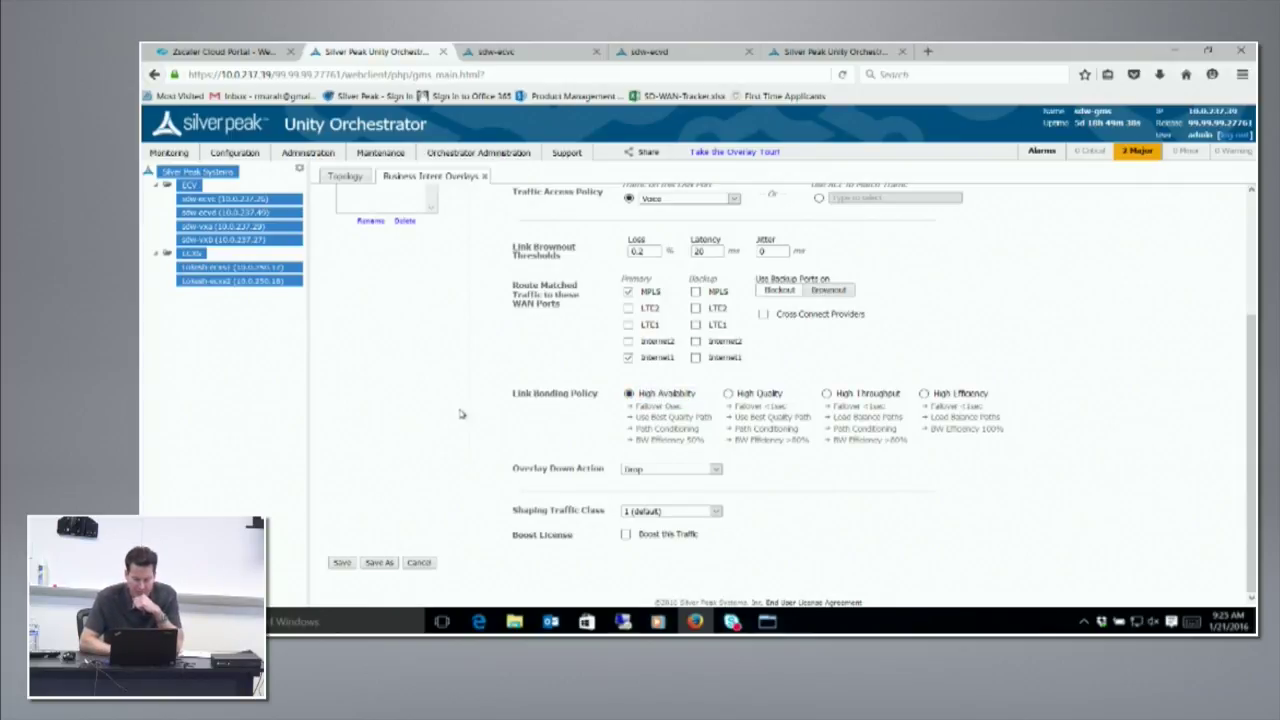
left_click(342, 563)
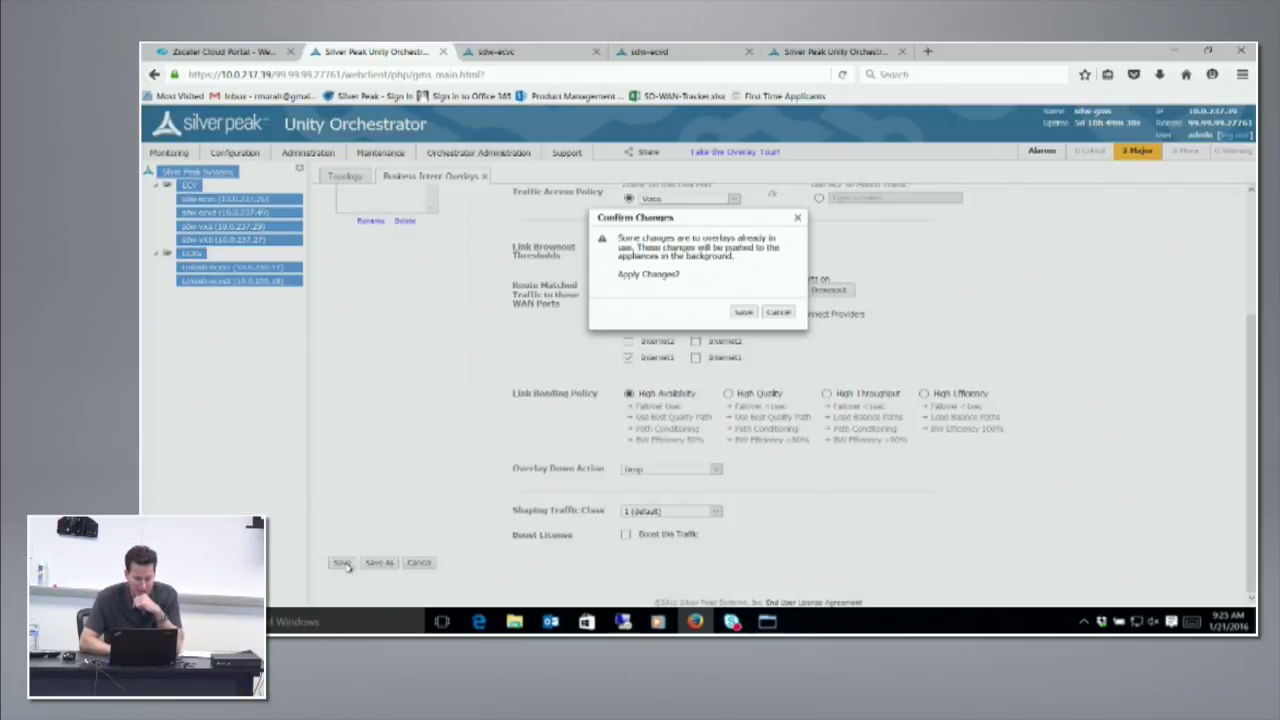
left_click(743, 313)
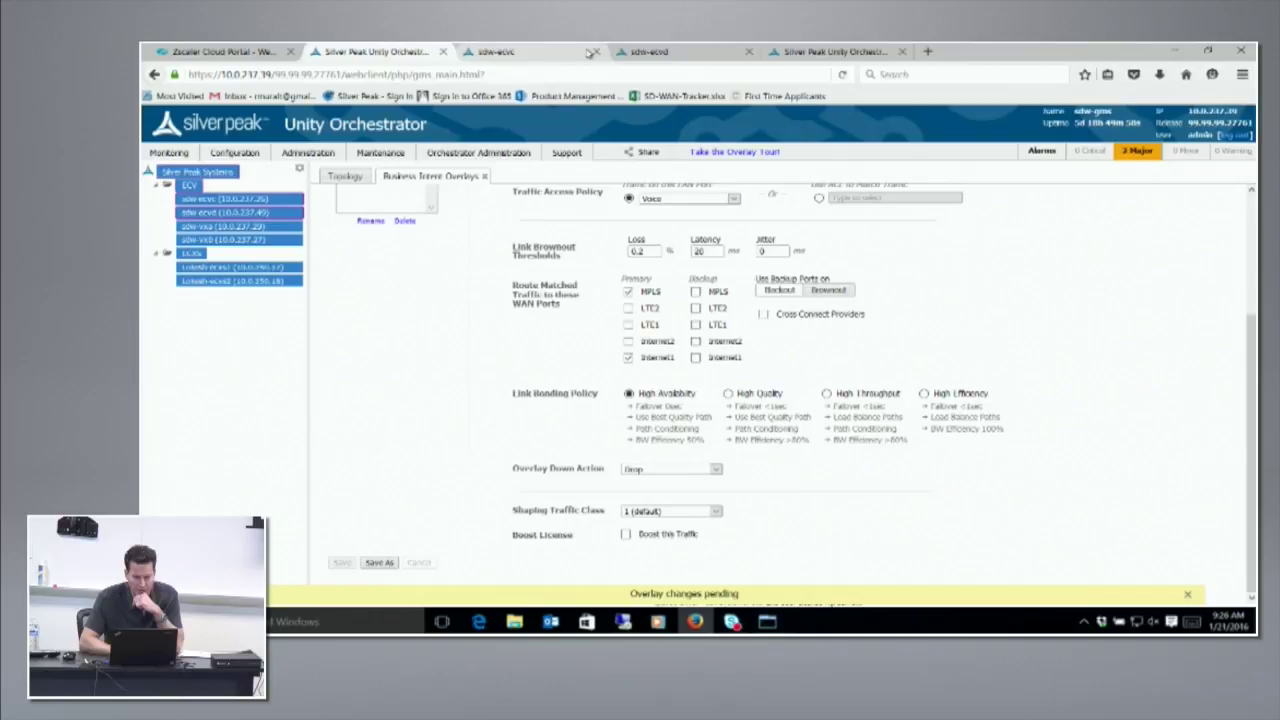
Examine the sdw-ecvc realtime charts of Outbound WAN Rate bps for the MPLS and Internet1 tunnels
left_click(646, 56)
left_click(575, 49)
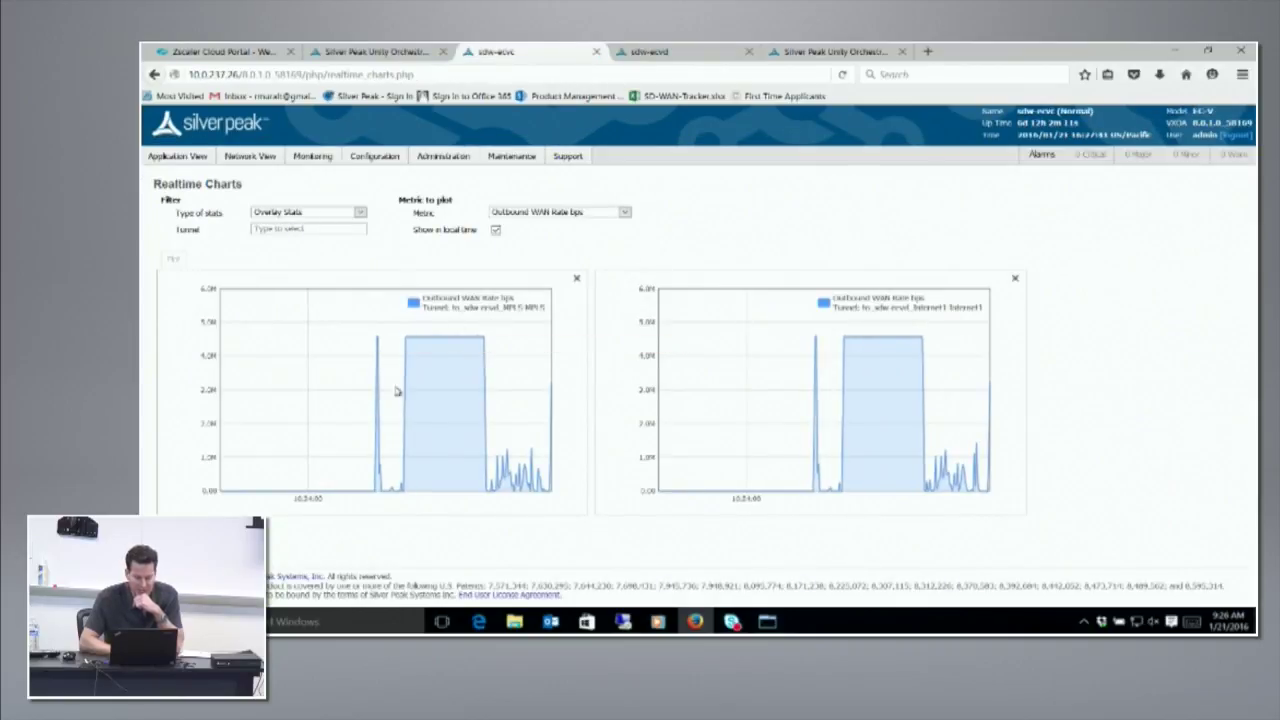
mouse_move(510, 342)
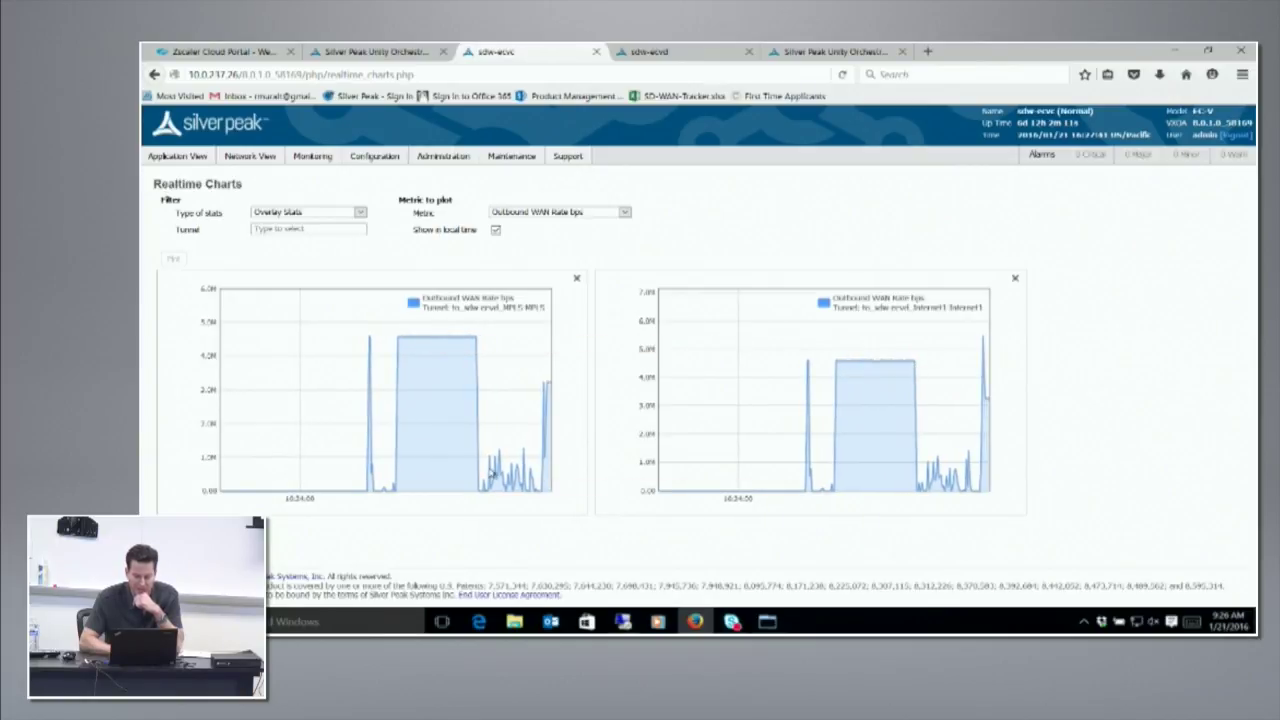
mouse_move(497, 478)
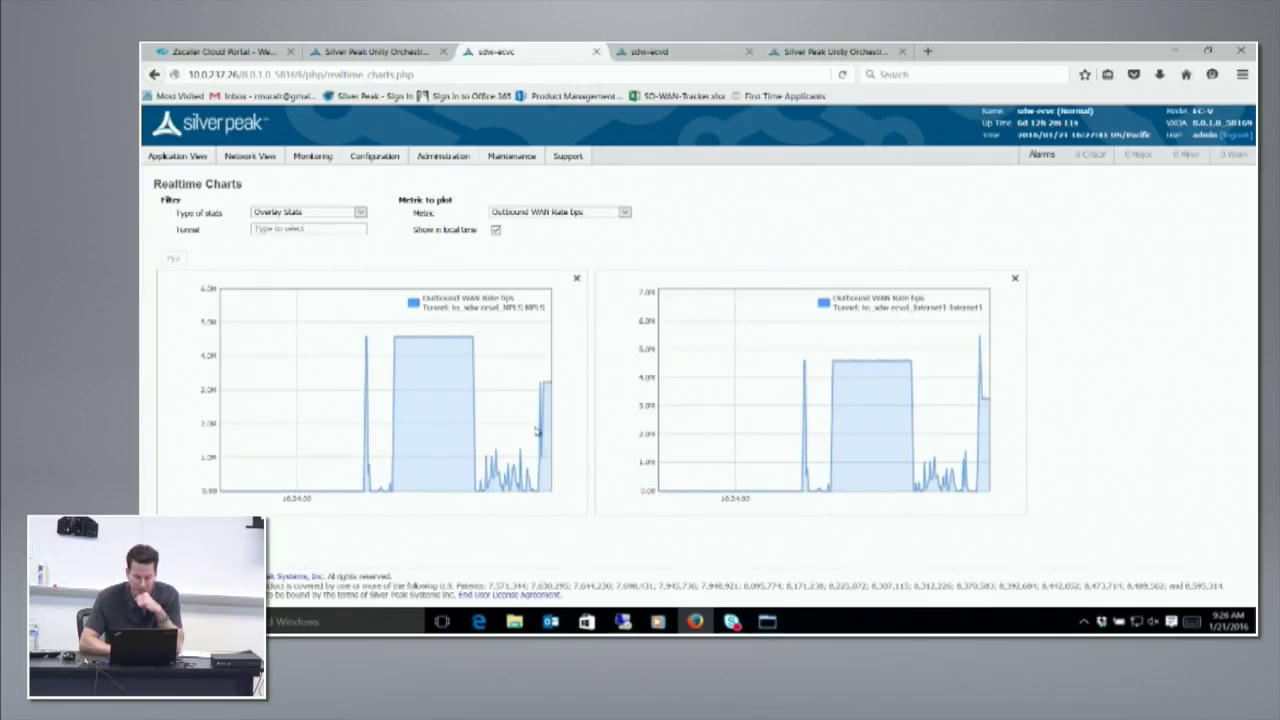
Switch to the 10.0.237.53 remote desktop, pause and resume the Space Exploration video, and check how it plays
mouse_move(626, 624)
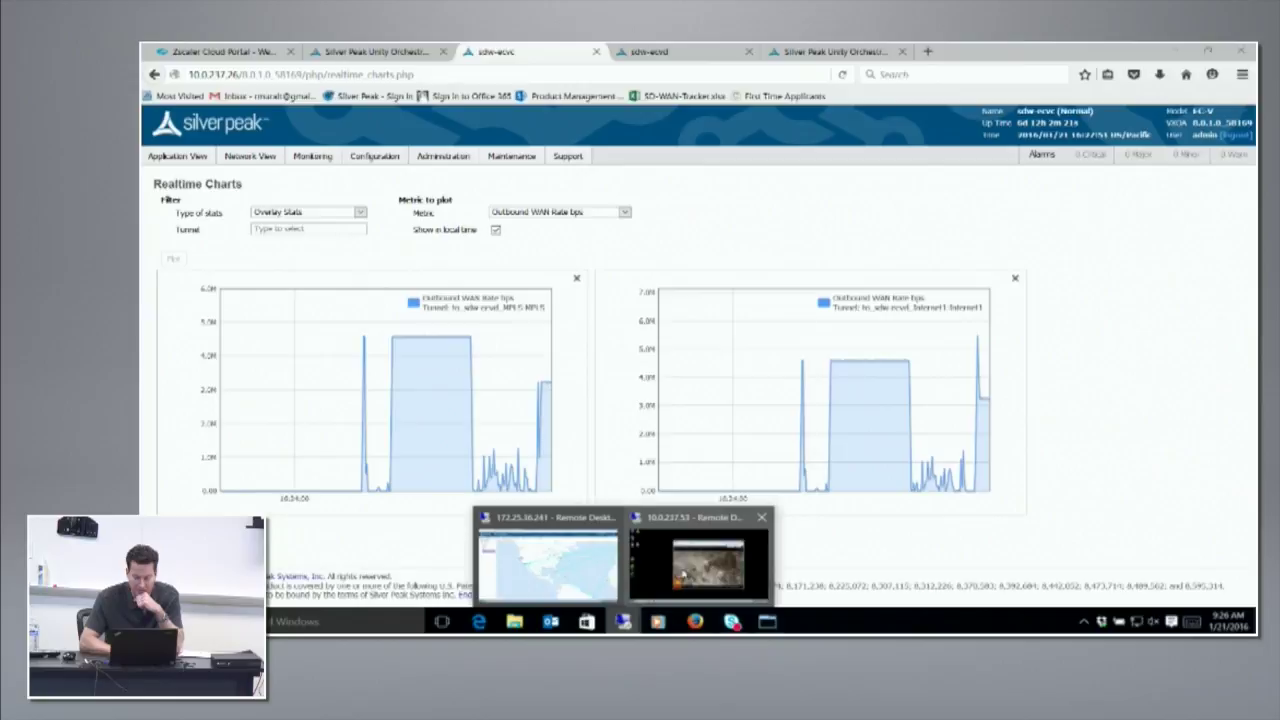
left_click(700, 565)
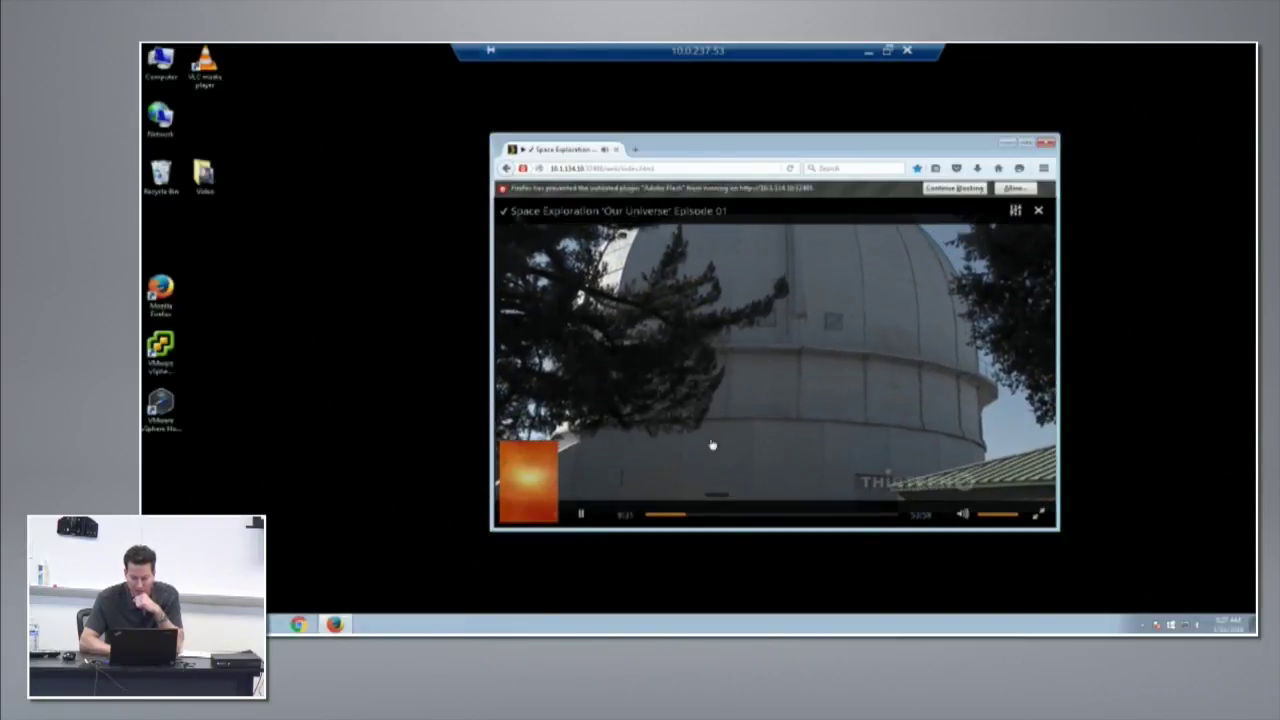
left_click(720, 406)
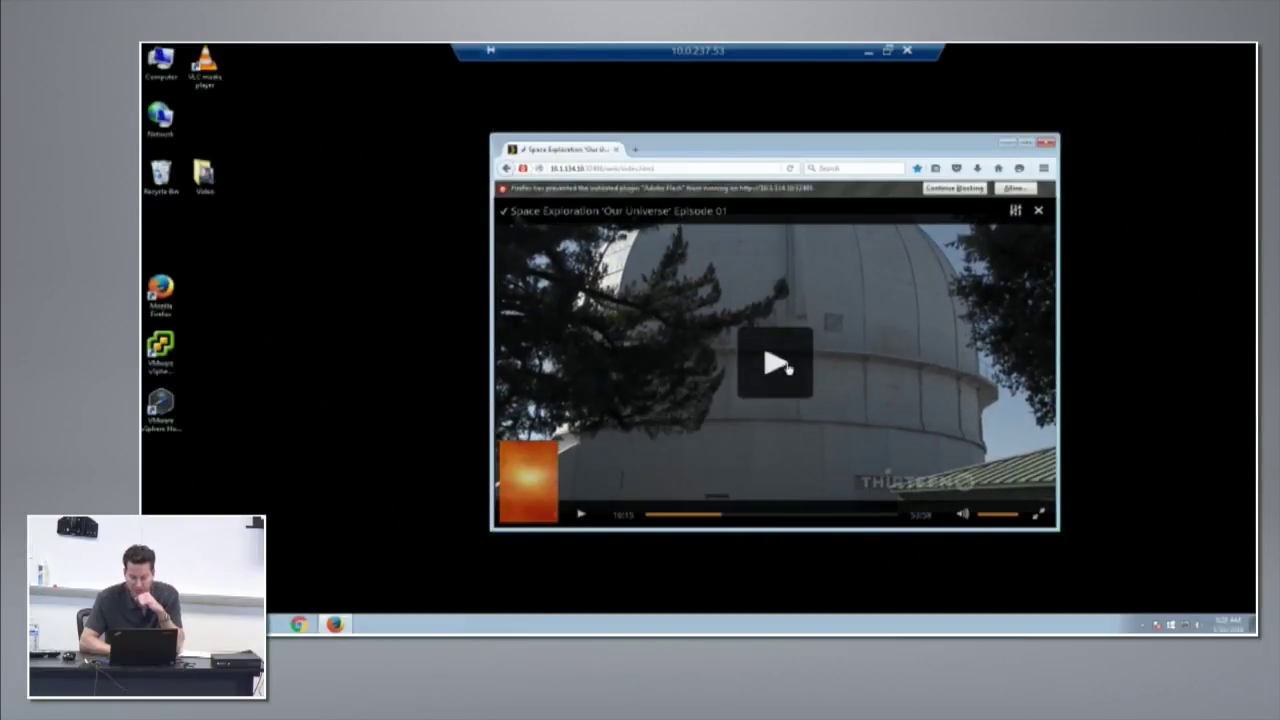
left_click(789, 368)
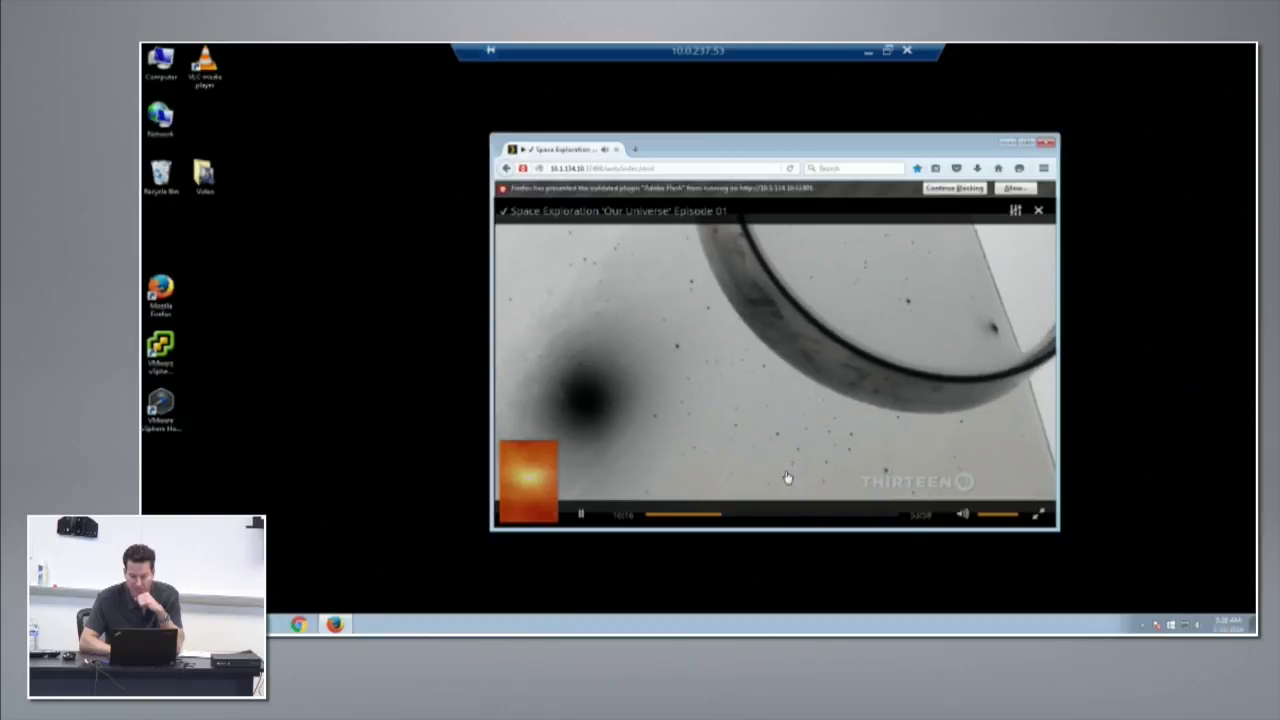
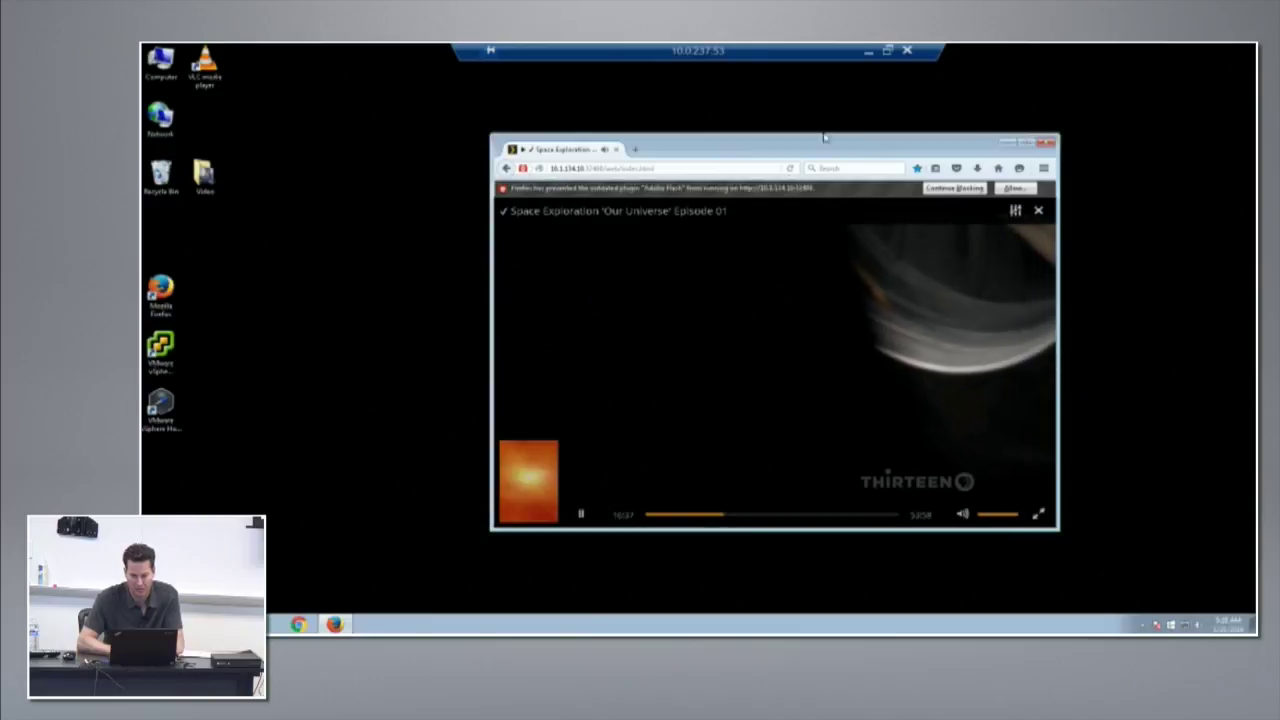
Back in the Orchestrator, set the Voice overlay's Link Bonding Policy to High Efficiency, and save and apply the change
left_click(868, 50)
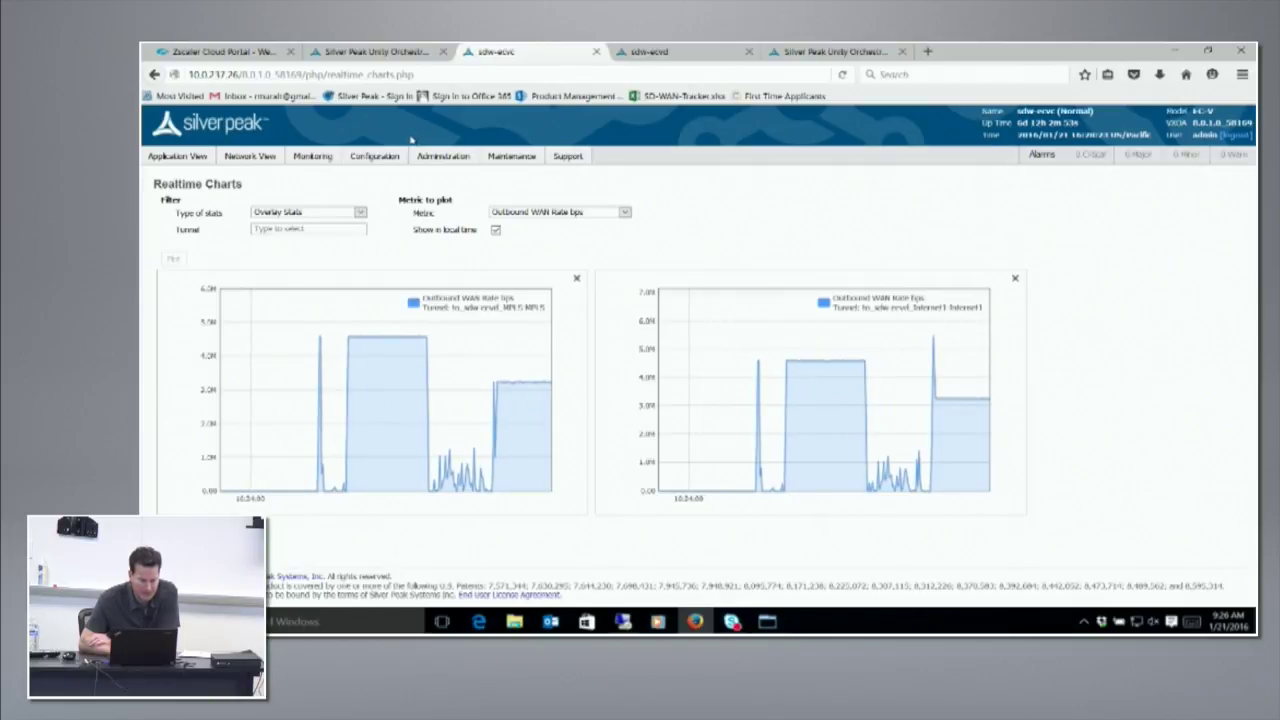
left_click(415, 55)
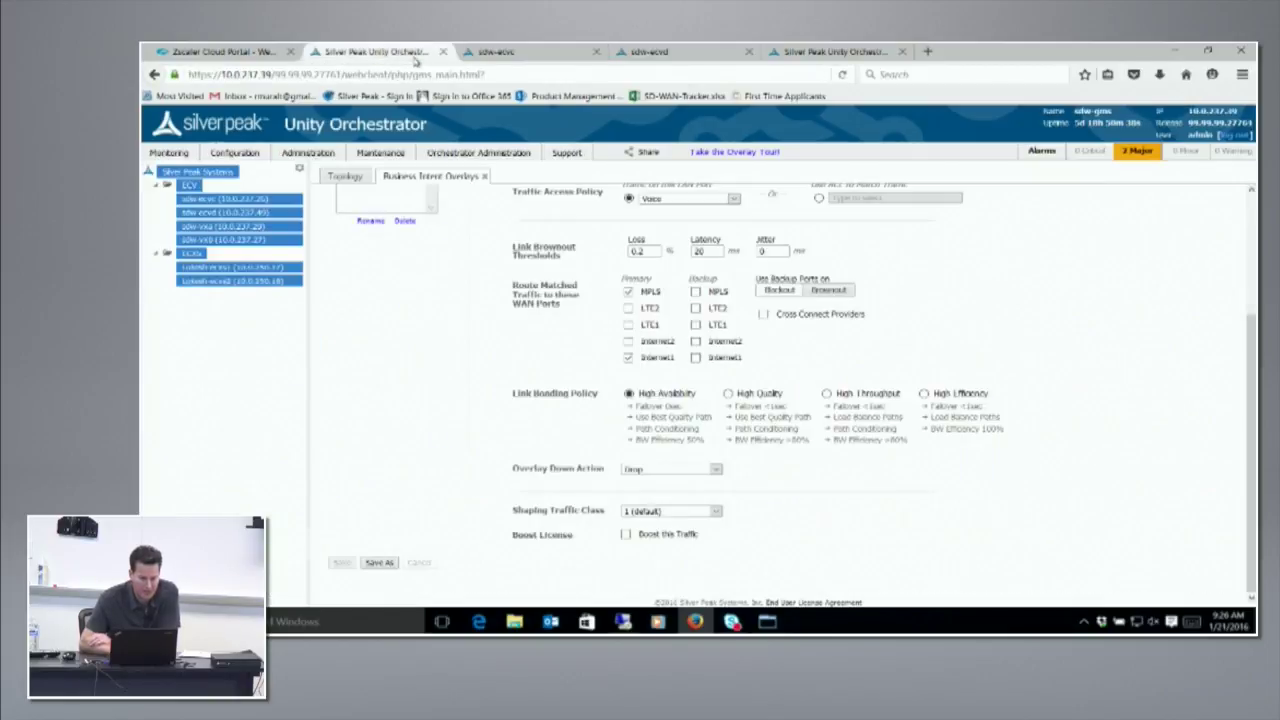
left_click(925, 396)
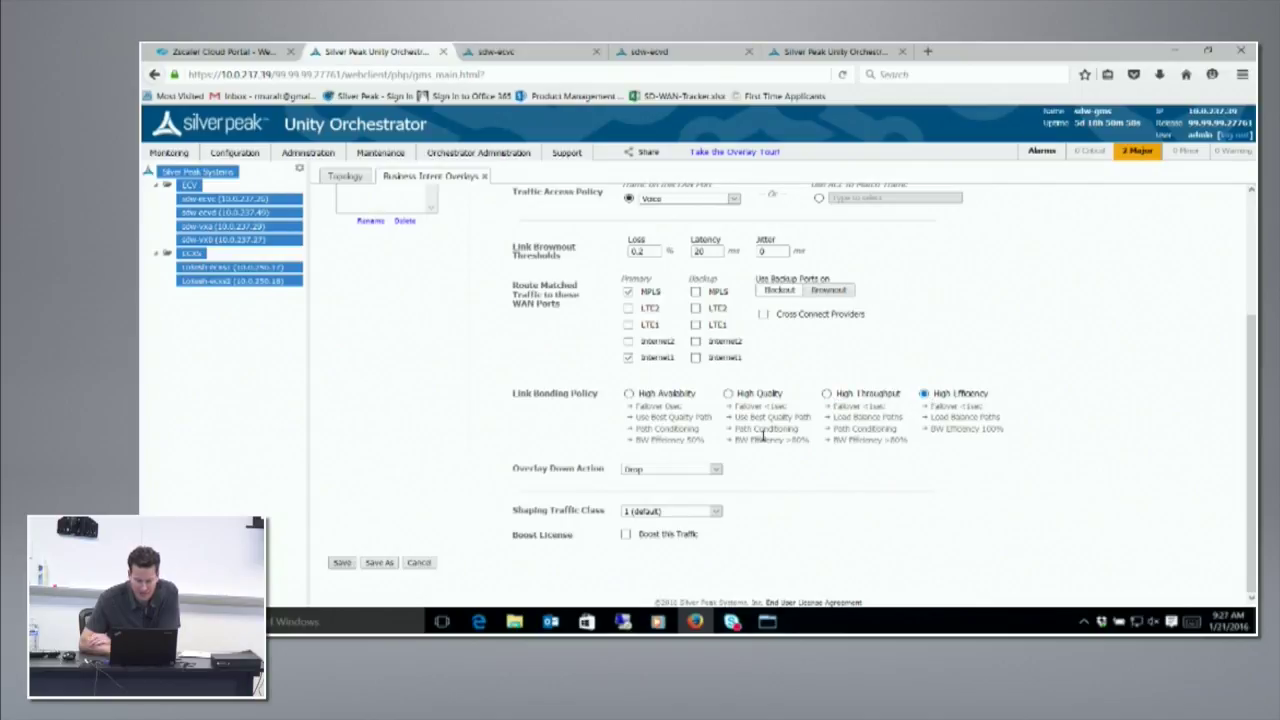
left_click(342, 563)
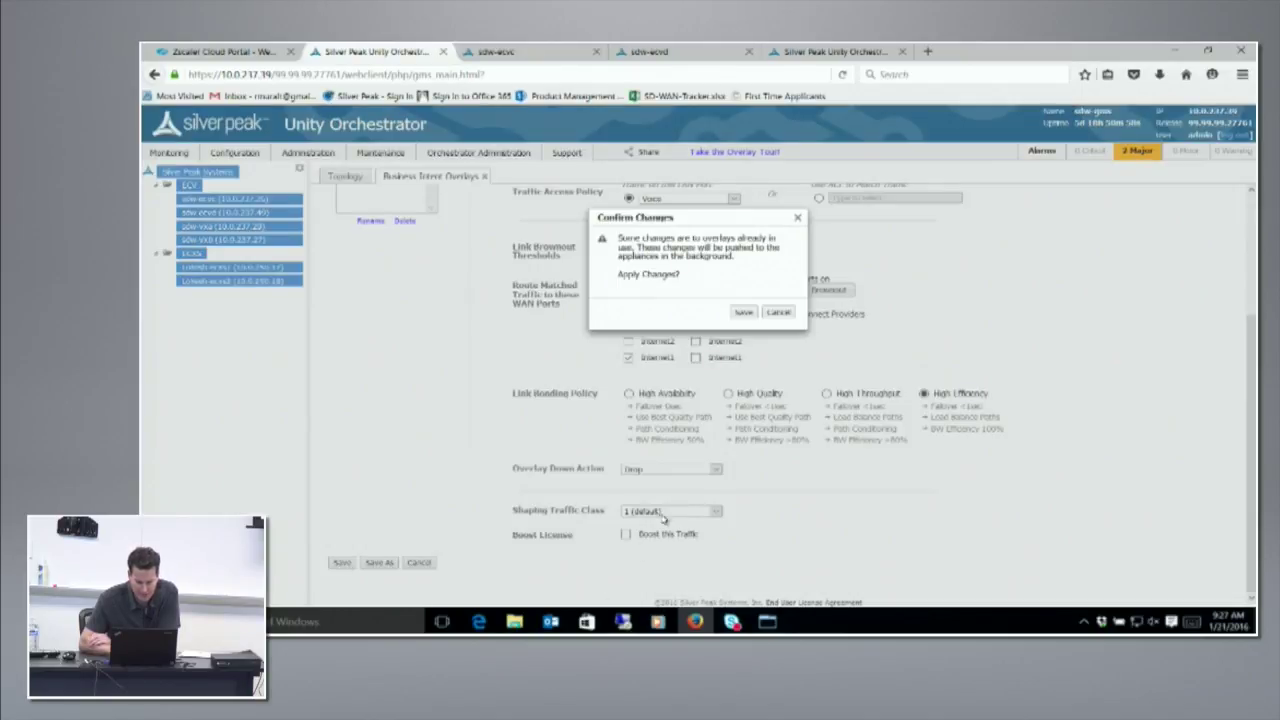
left_click(743, 314)
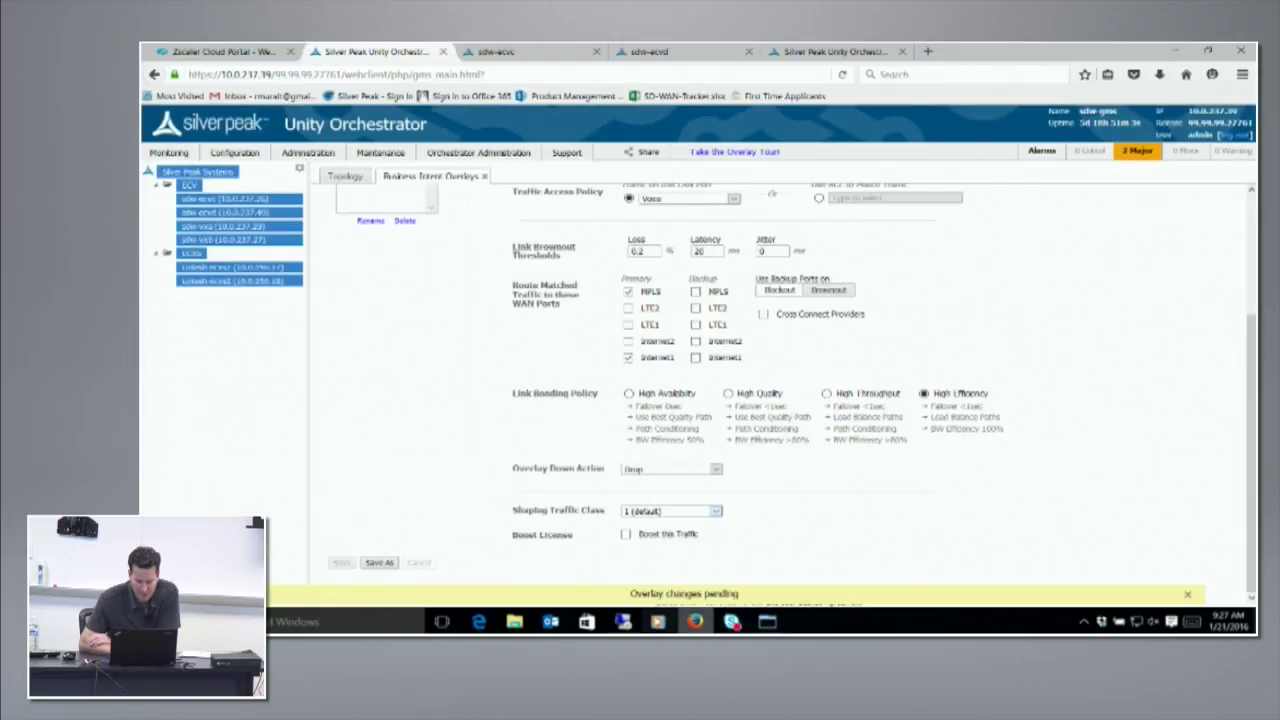
Switch to MTPuTTY, rerun the command three entries back in the shell history, and return to the Orchestrator
mouse_move(695, 623)
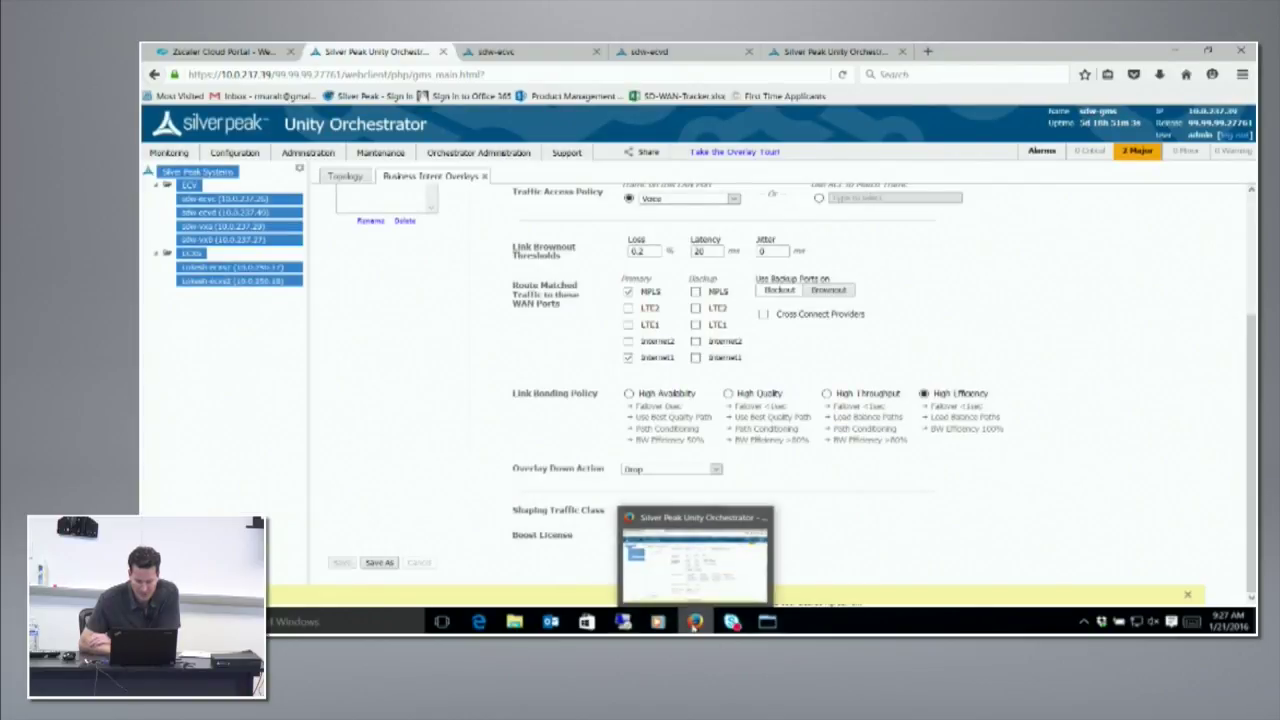
left_click(772, 624)
key("Up")
key("Up")
key("Up")
key("Return")
left_click(900, 246)
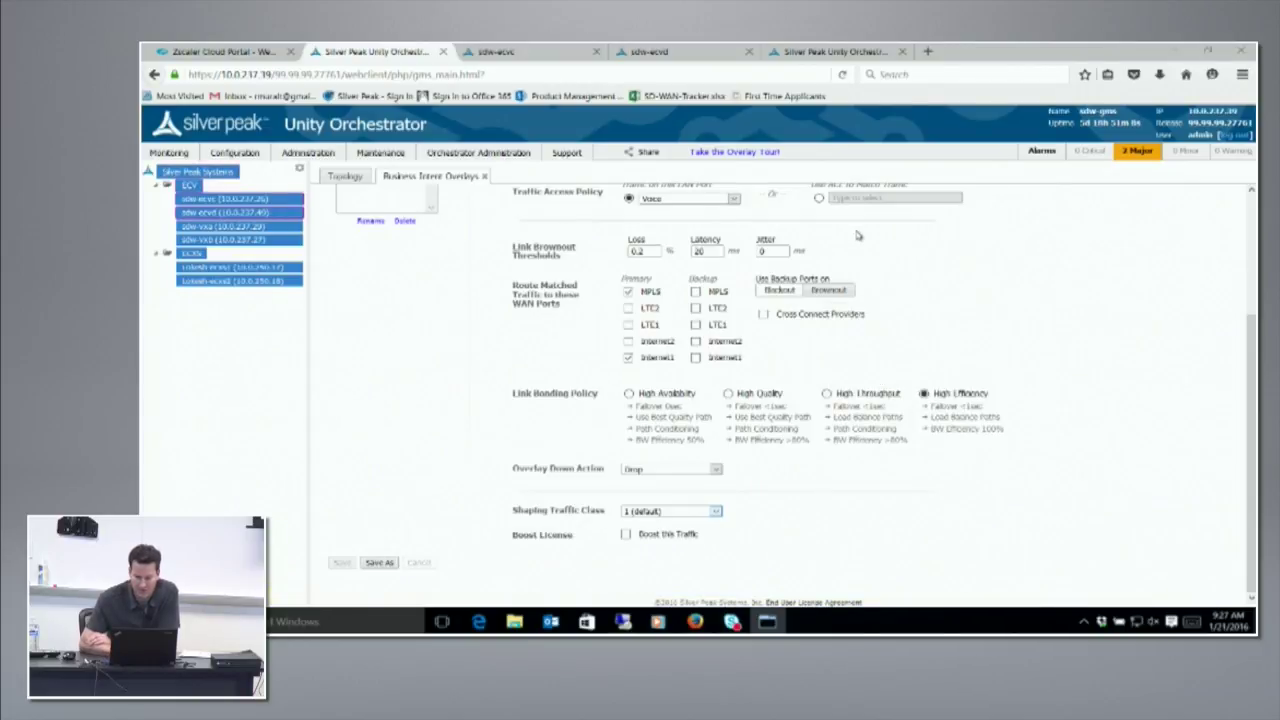
Check the outbound WAN rate charts on sdw-ecvc and the underlay tunnel list on sdw-ecvd
left_click(545, 54)
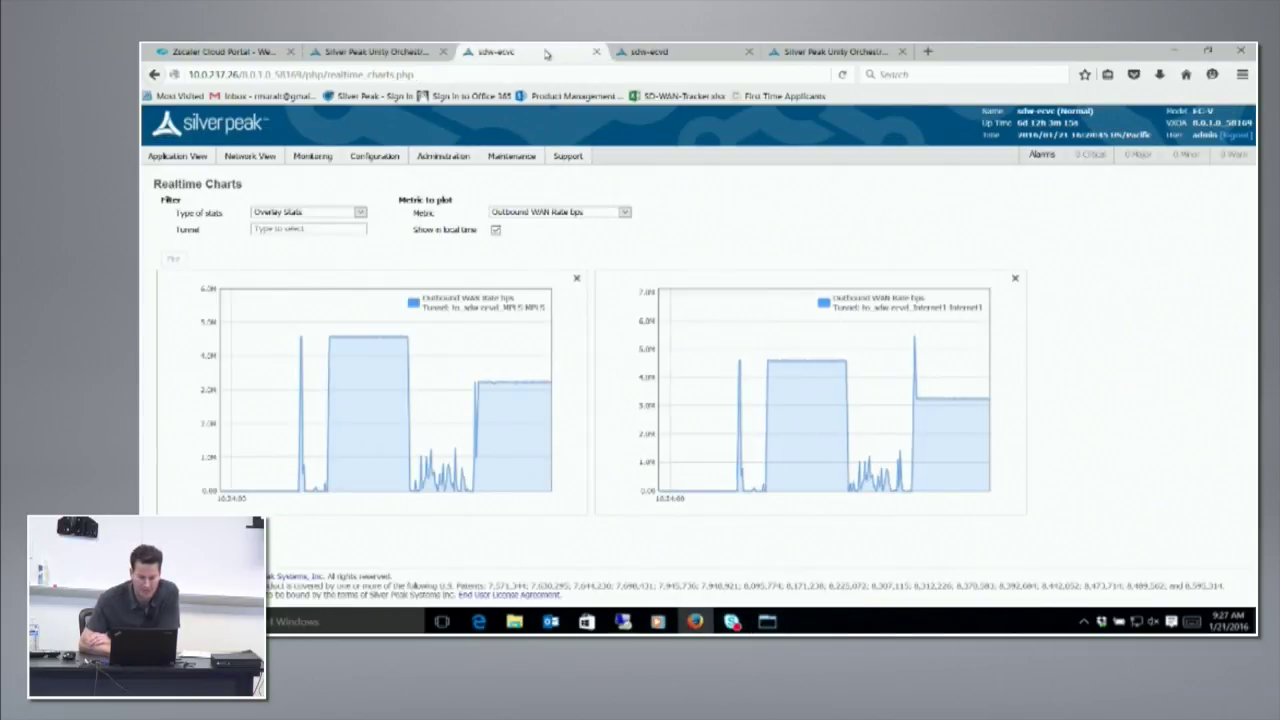
left_click(672, 56)
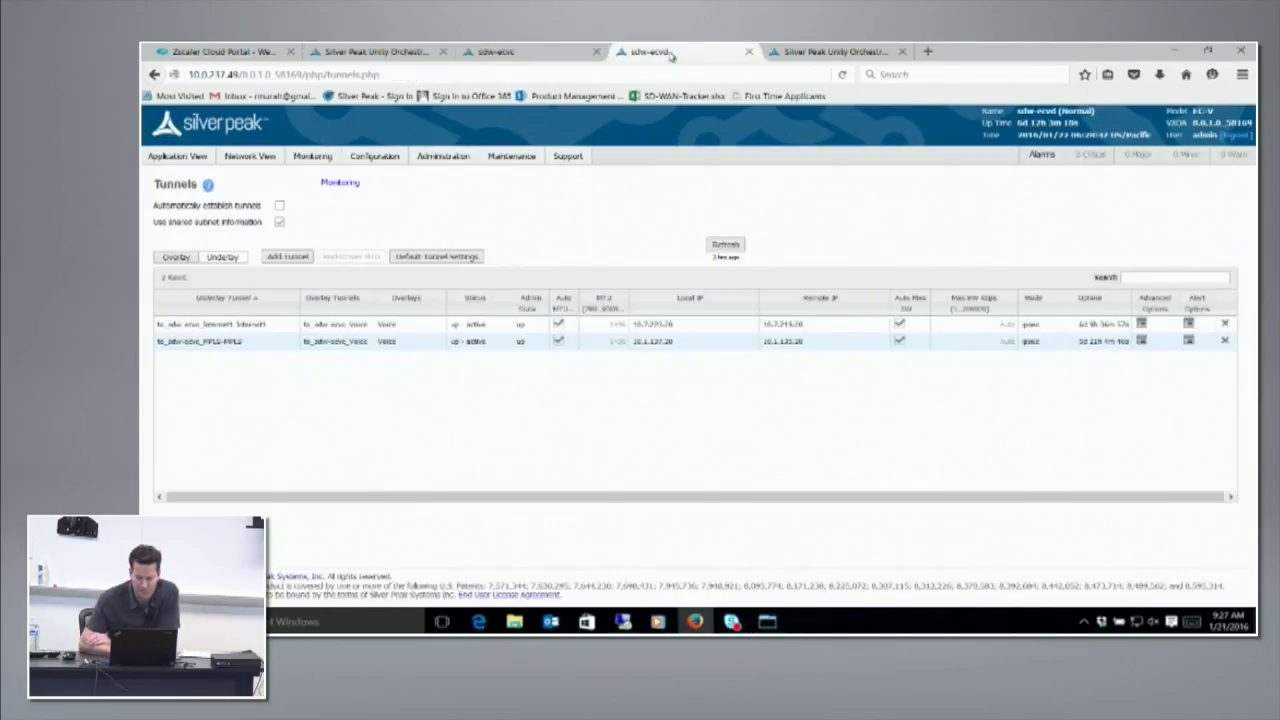
left_click(549, 50)
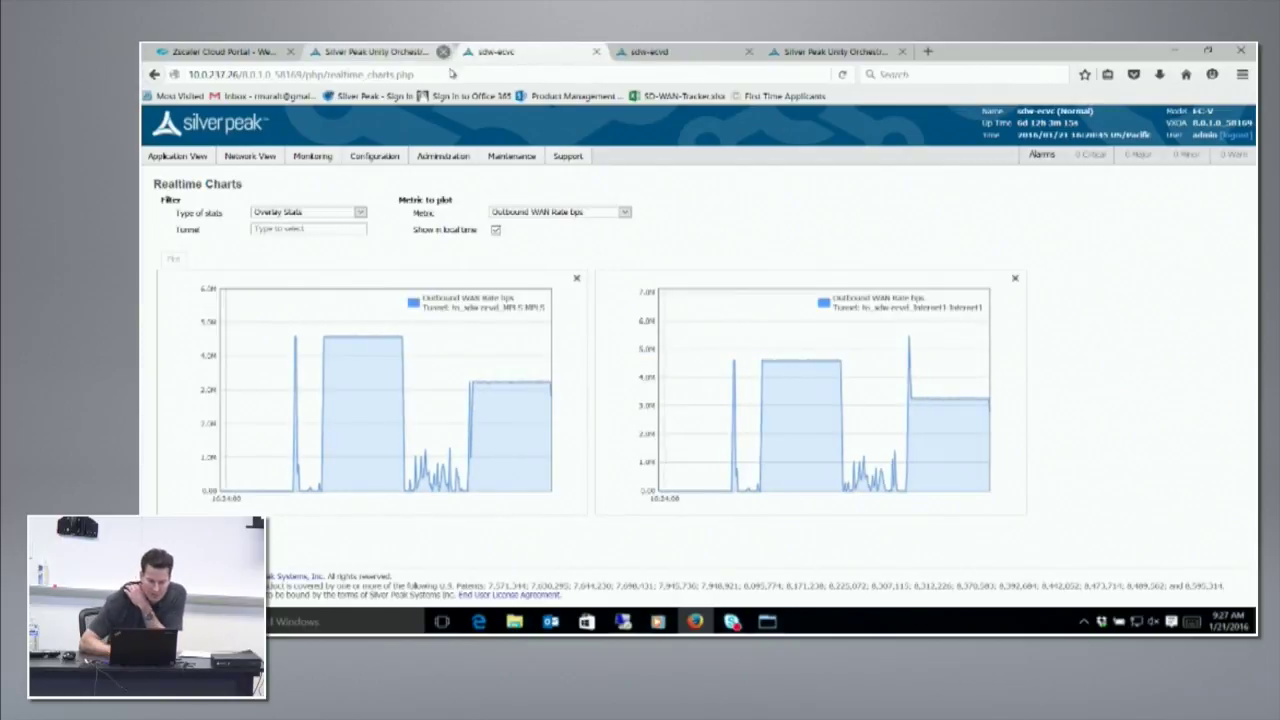
On sdw-ecvd, set the admin state of the MPLS-MPLS underlay tunnel to down and apply the tunnel change
left_click(643, 59)
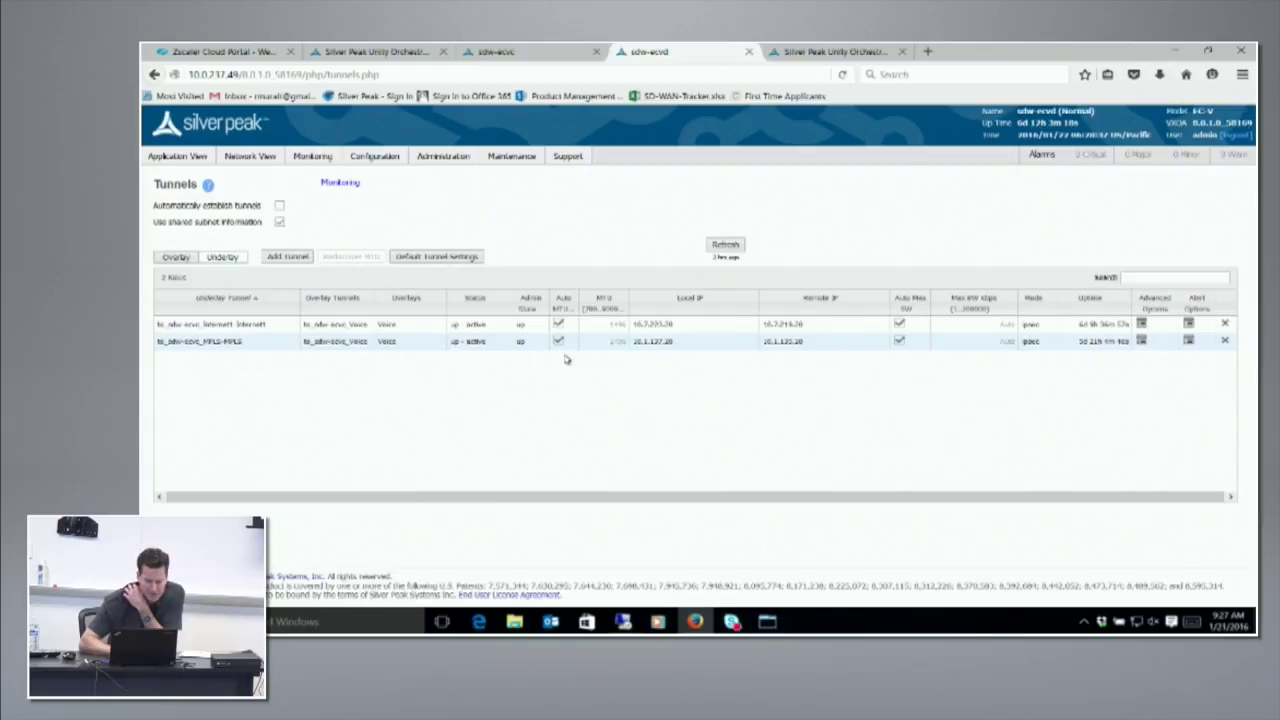
left_click(507, 345)
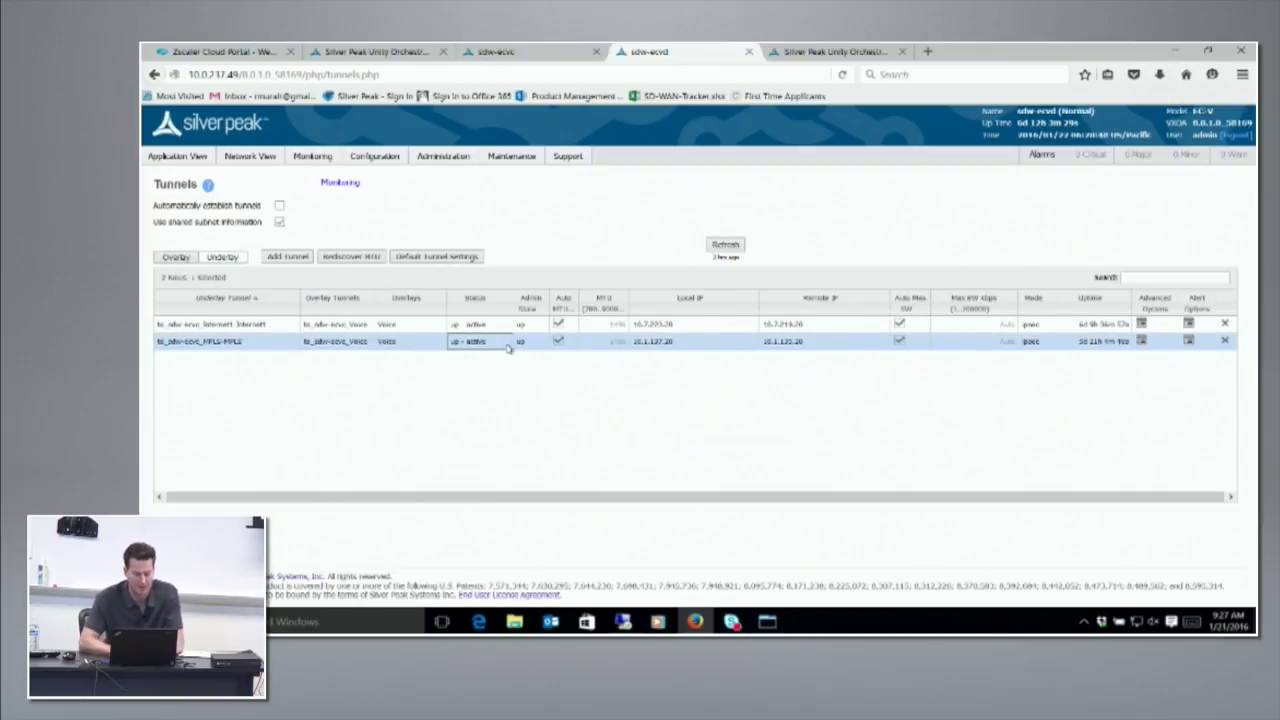
left_click(526, 343)
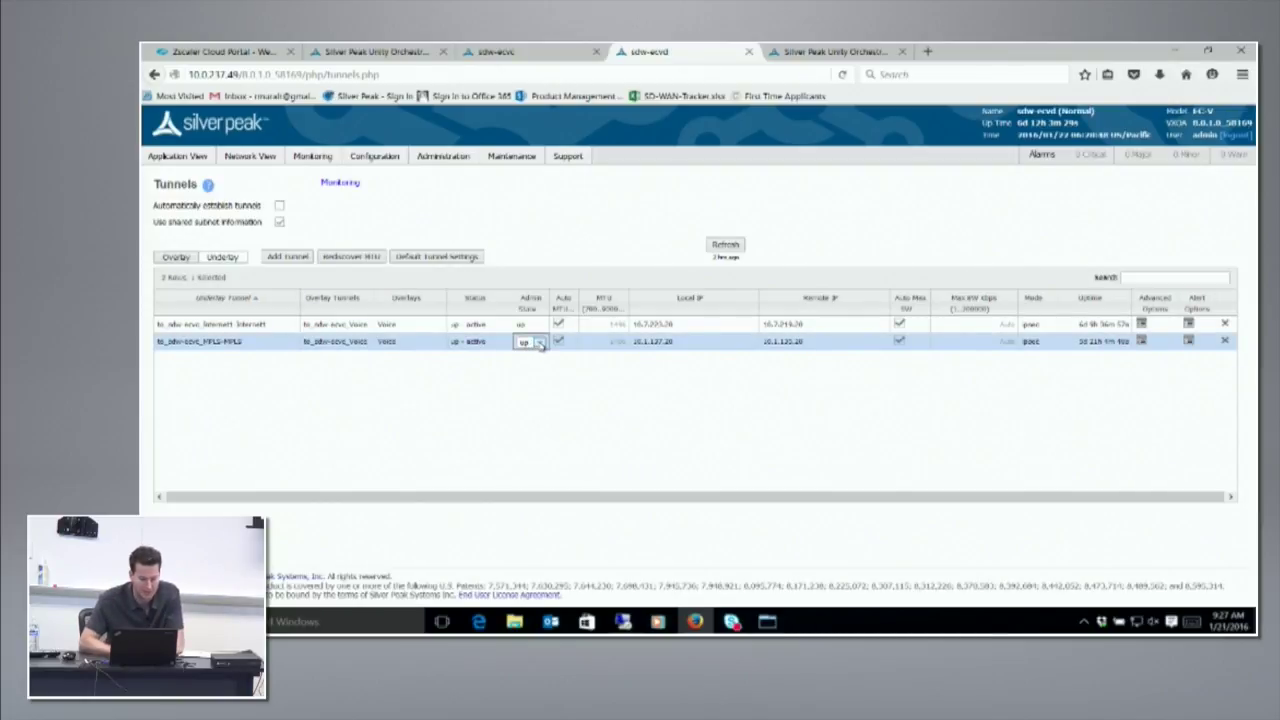
left_click(535, 362)
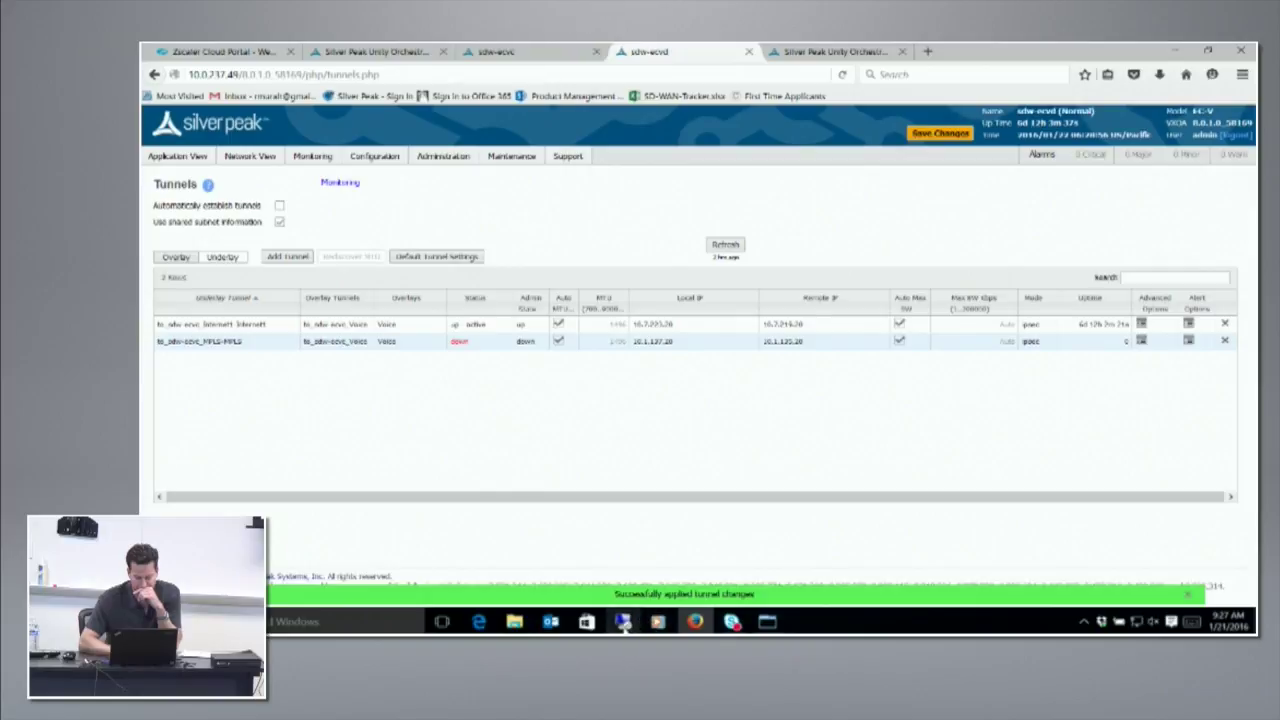
Check the video playback on the 10.0.237.53 remote desktop and the sdw-ecvc realtime charts with the MPLS tunnel down
mouse_move(656, 622)
left_click(703, 549)
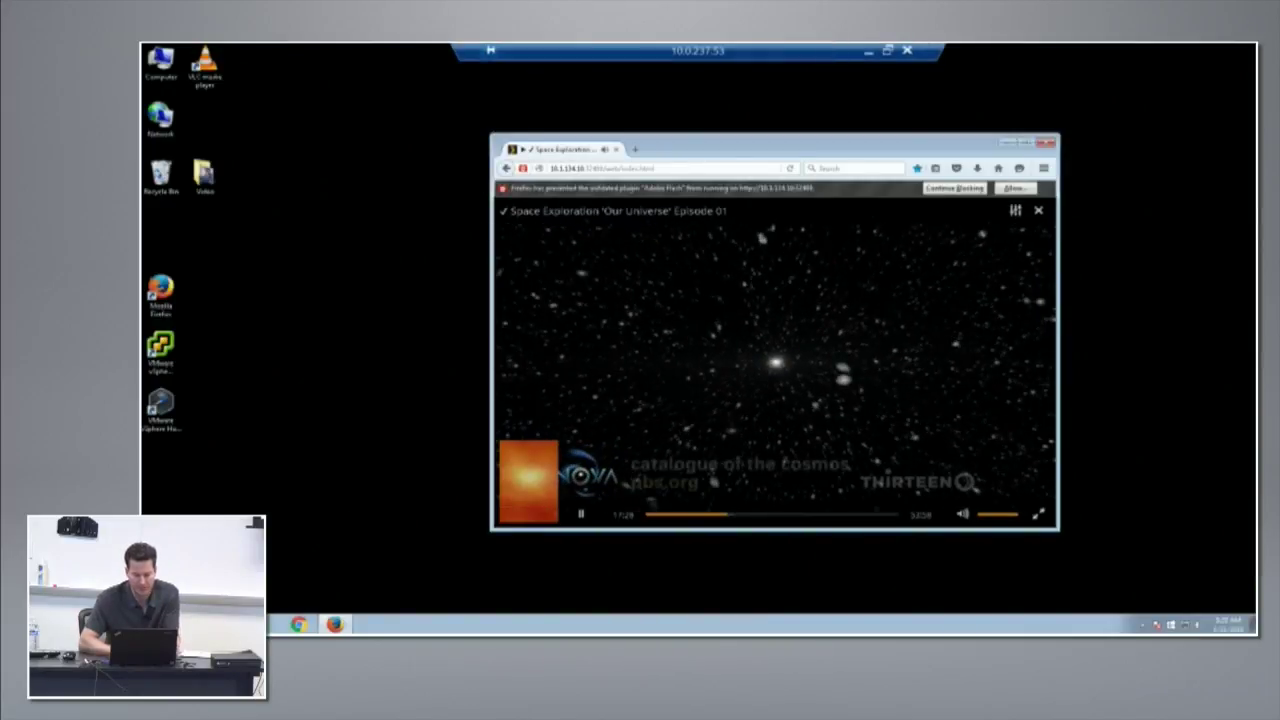
left_click(870, 50)
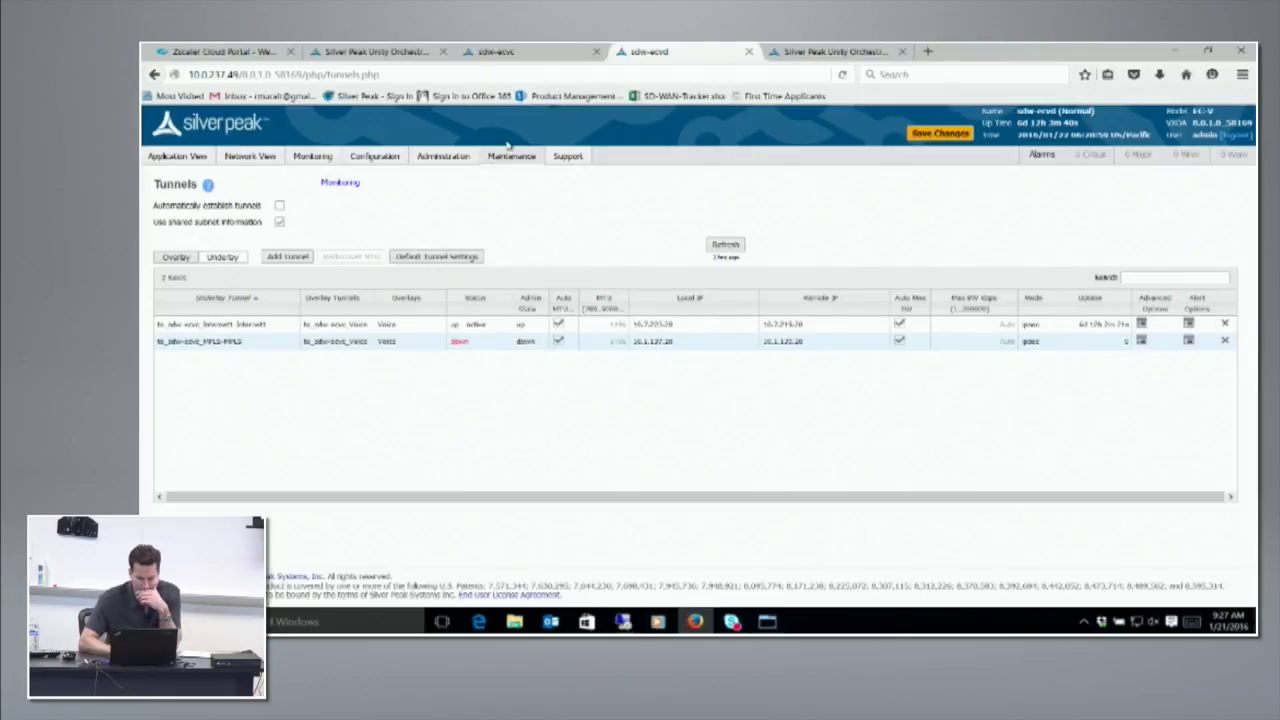
left_click(556, 51)
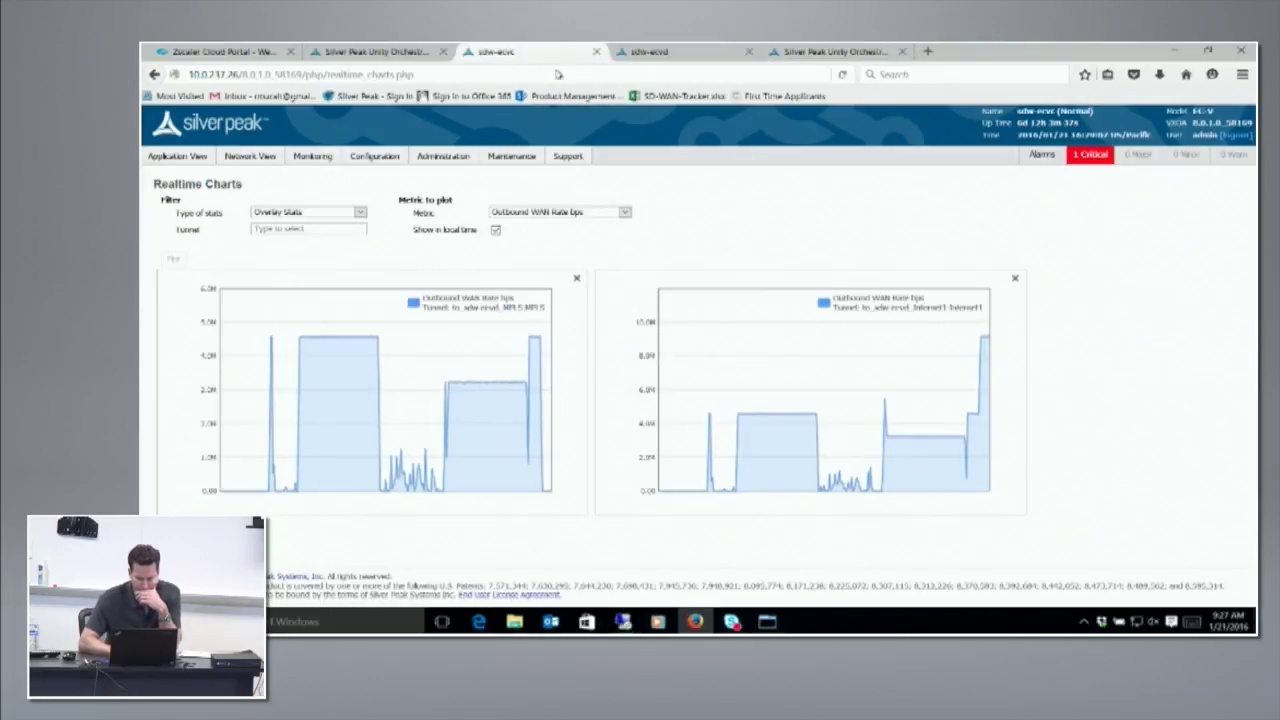